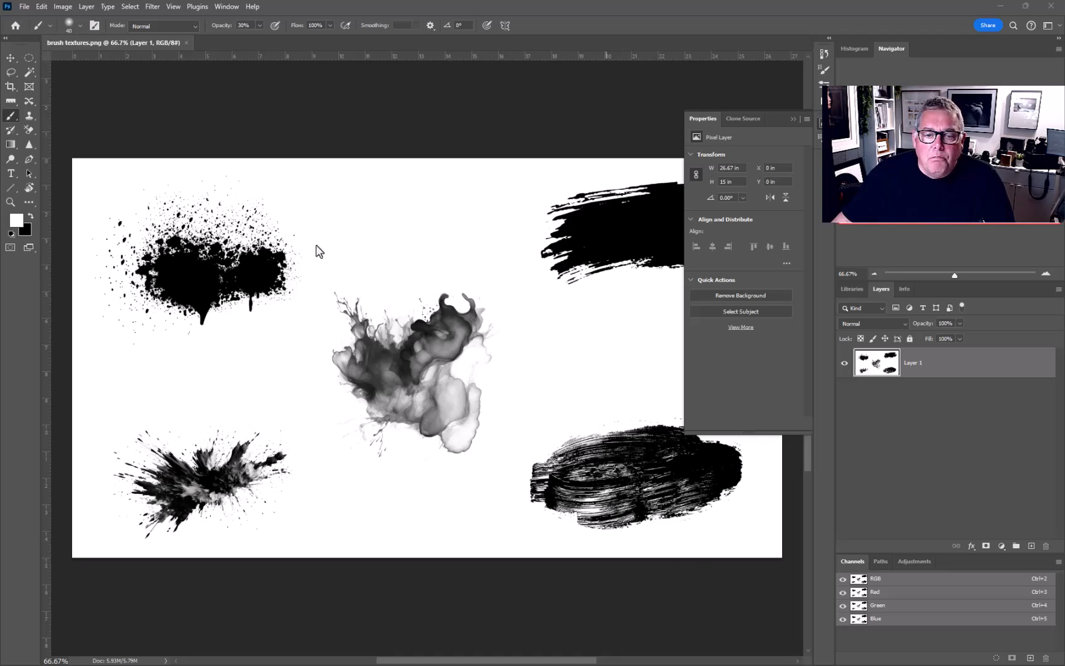
- Lasso the grey ink splash in the middle of the canvas and define it as a brush preset named "wter colour brush 2"
{"action": "left_click", "coordinate": [11, 74]}
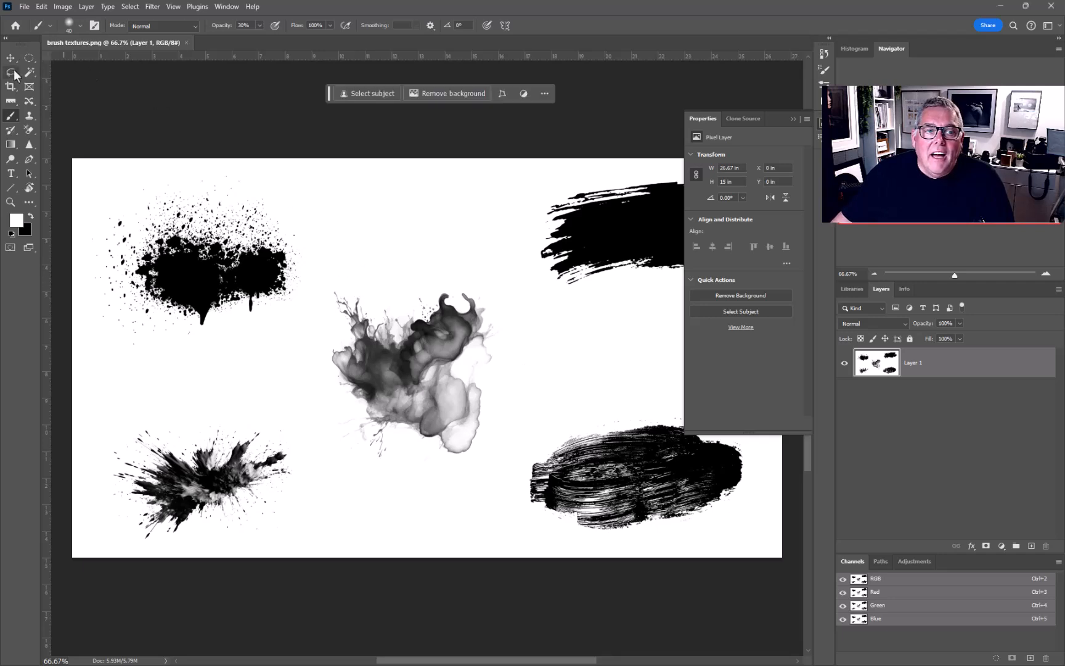
{"action": "left_click", "coordinate": [14, 72]}
{"action": "mouse_move", "coordinate": [347, 279]}
{"action": "left_mouse_down"}
{"action": "mouse_move", "coordinate": [283, 356]}
{"action": "mouse_move", "coordinate": [315, 457]}
{"action": "mouse_move", "coordinate": [407, 510]}
{"action": "mouse_move", "coordinate": [473, 491]}
{"action": "mouse_move", "coordinate": [511, 443]}
{"action": "mouse_move", "coordinate": [504, 299]}
{"action": "mouse_move", "coordinate": [408, 267]}
{"action": "left_mouse_up"}
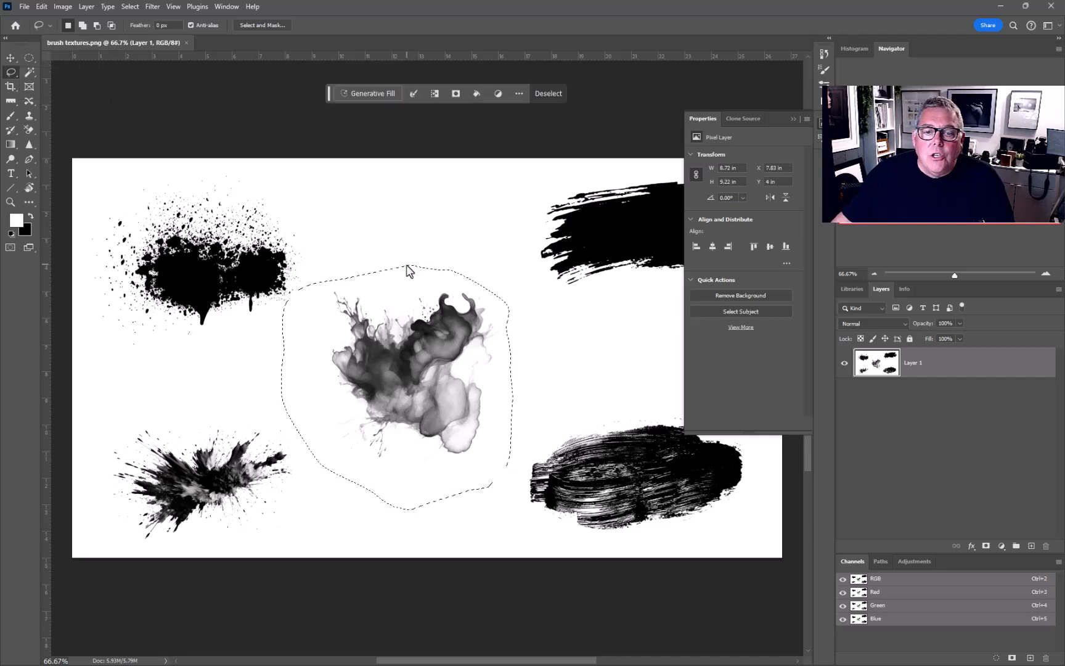
{"action": "left_click", "coordinate": [42, 7]}
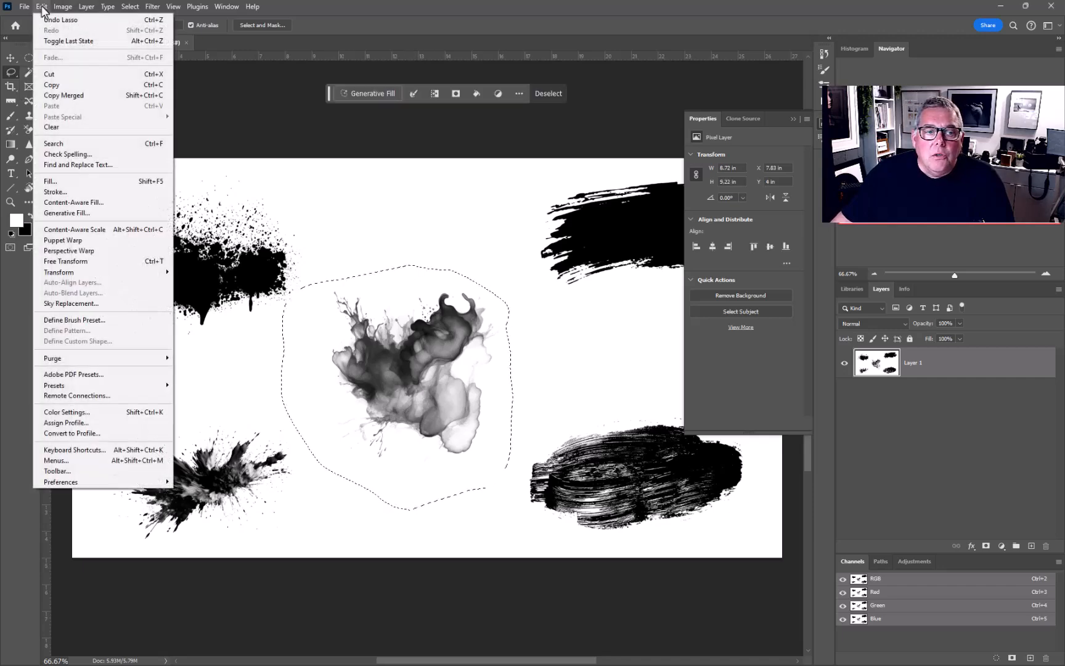
{"action": "left_click", "coordinate": [67, 320]}
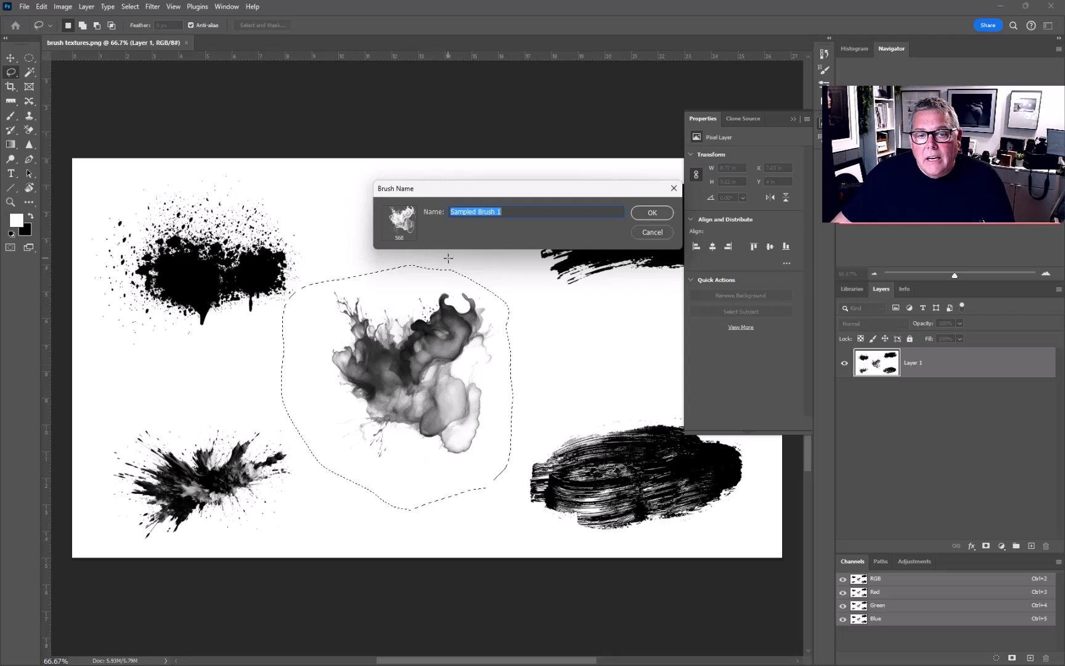
{"action": "type", "text": "wter colour brush 2"}
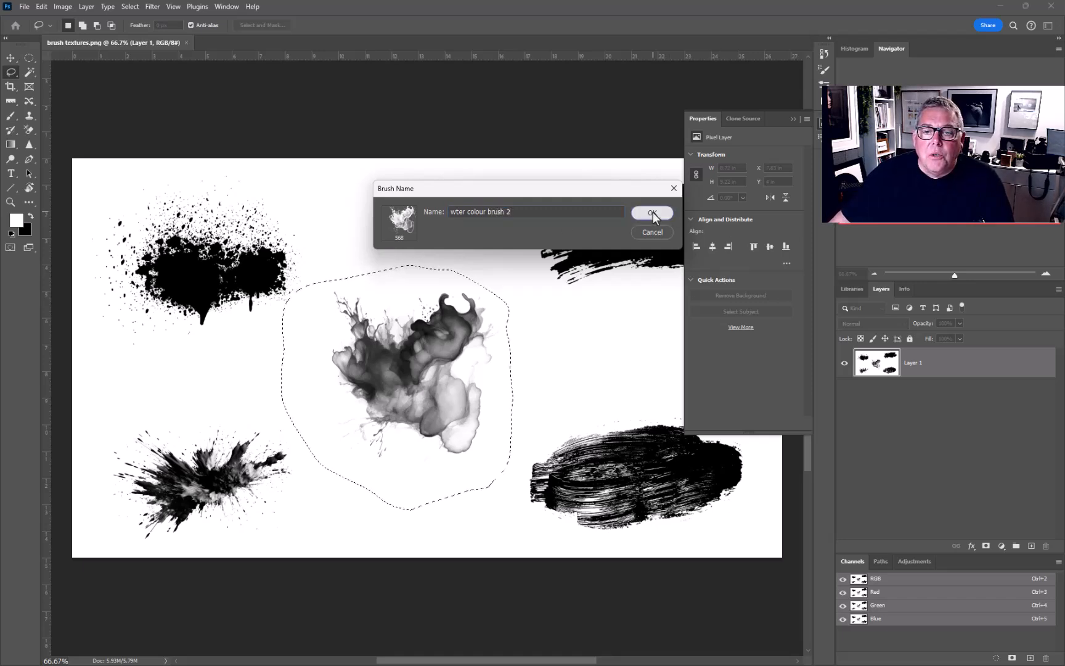
{"action": "left_click", "coordinate": [652, 212]}
- Add a new layer above the textures, clear the selection and fill the layer with white
{"action": "key", "text": "b"}
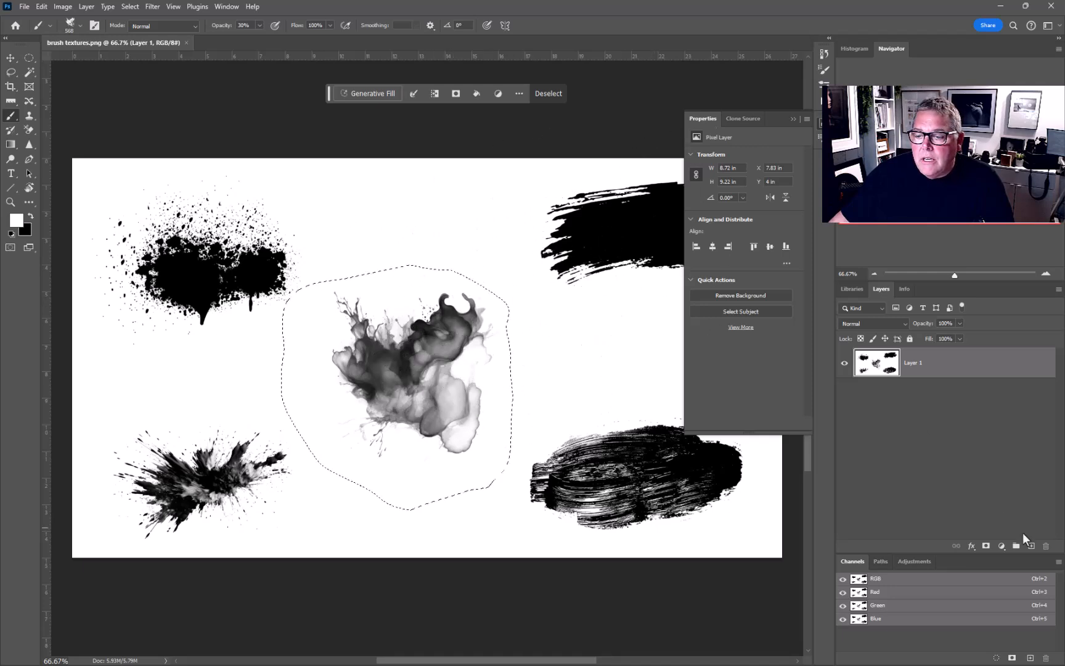
{"action": "left_click", "coordinate": [1032, 546]}
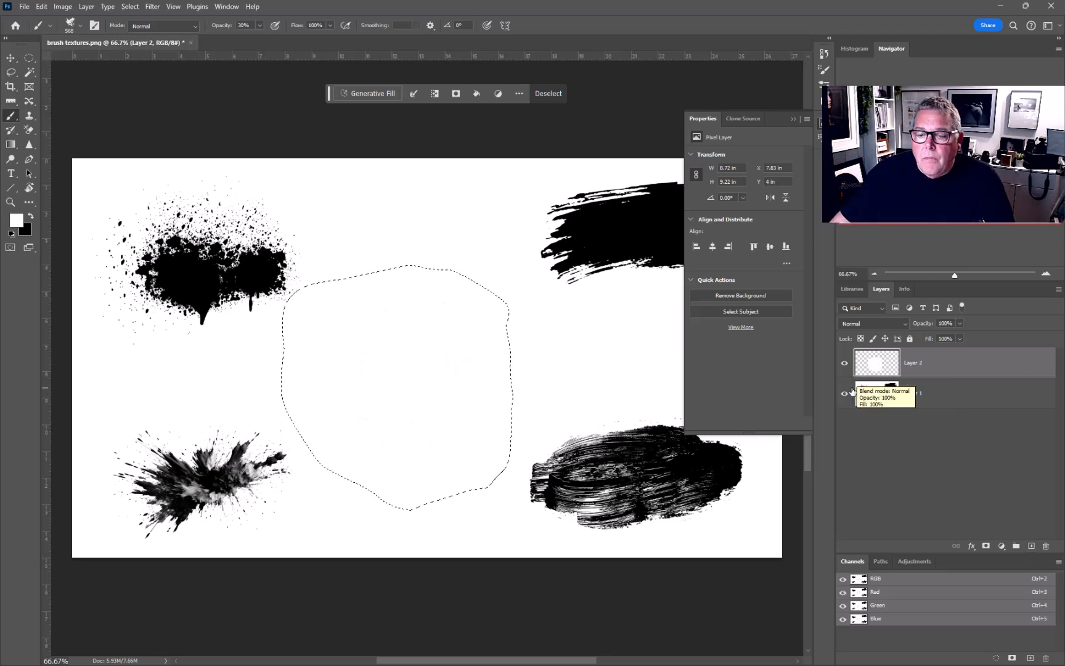
{"action": "key", "text": "ctrl+d"}
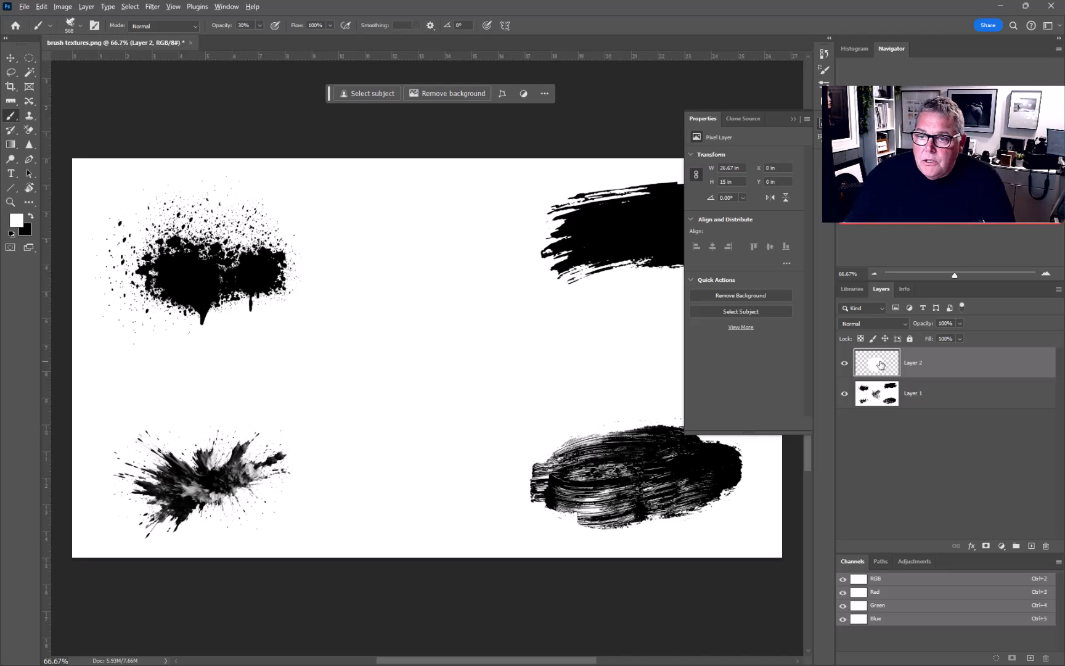
{"action": "key", "text": "alt+BackSpace"}
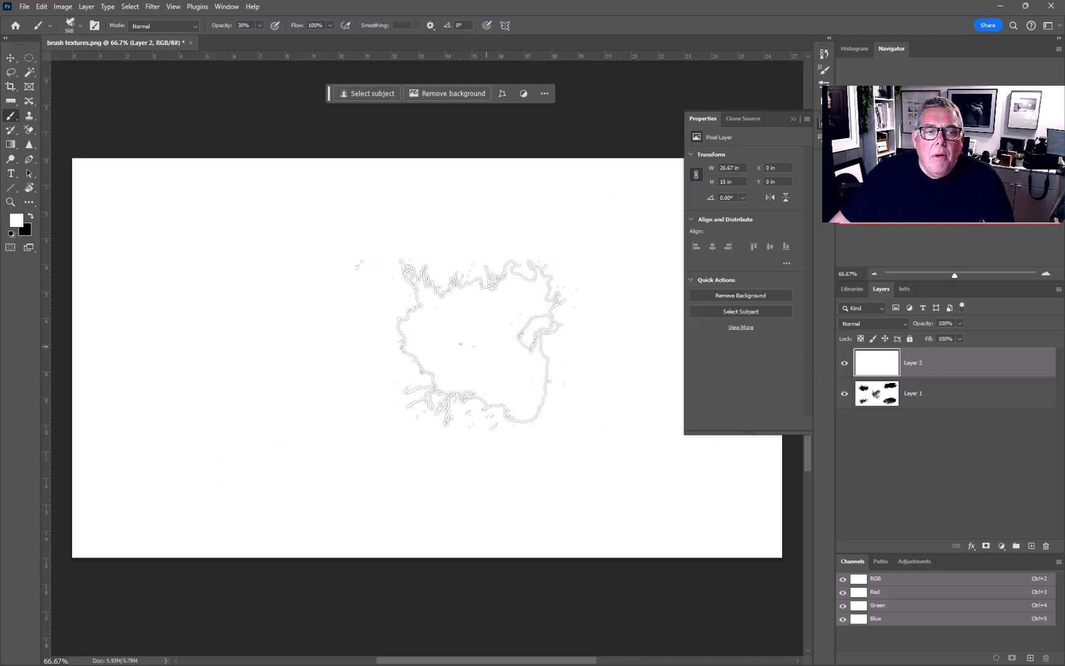
- Stamp the new brush in black on the white layer, once at 30% opacity and twice at 100%, and inspect the detail
{"action": "key", "text": "x"}
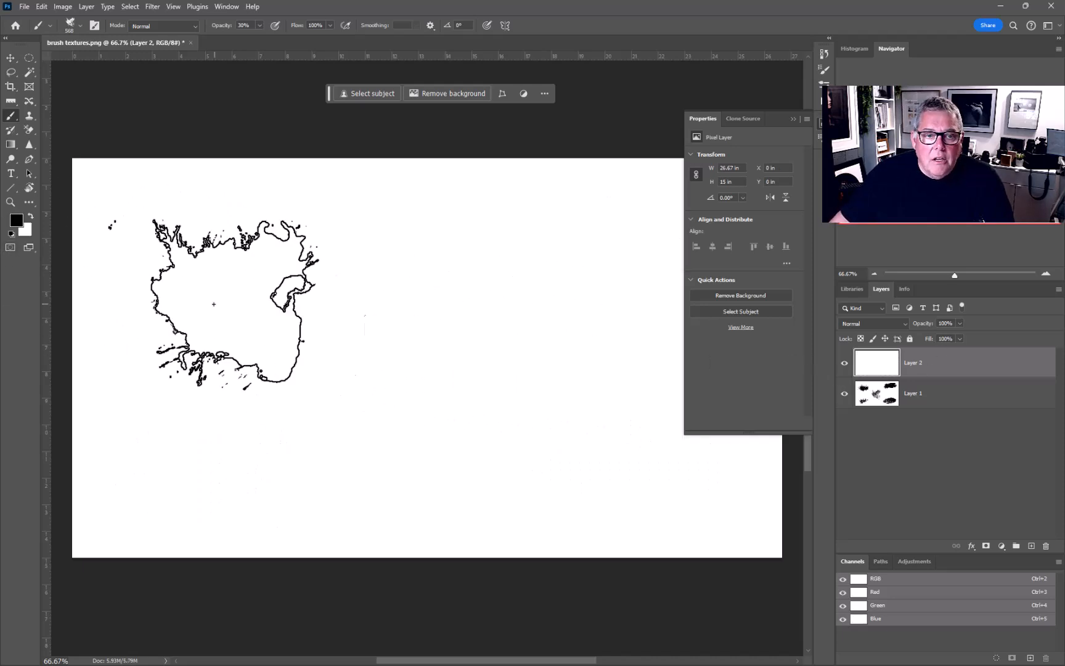
{"action": "left_click", "coordinate": [366, 364]}
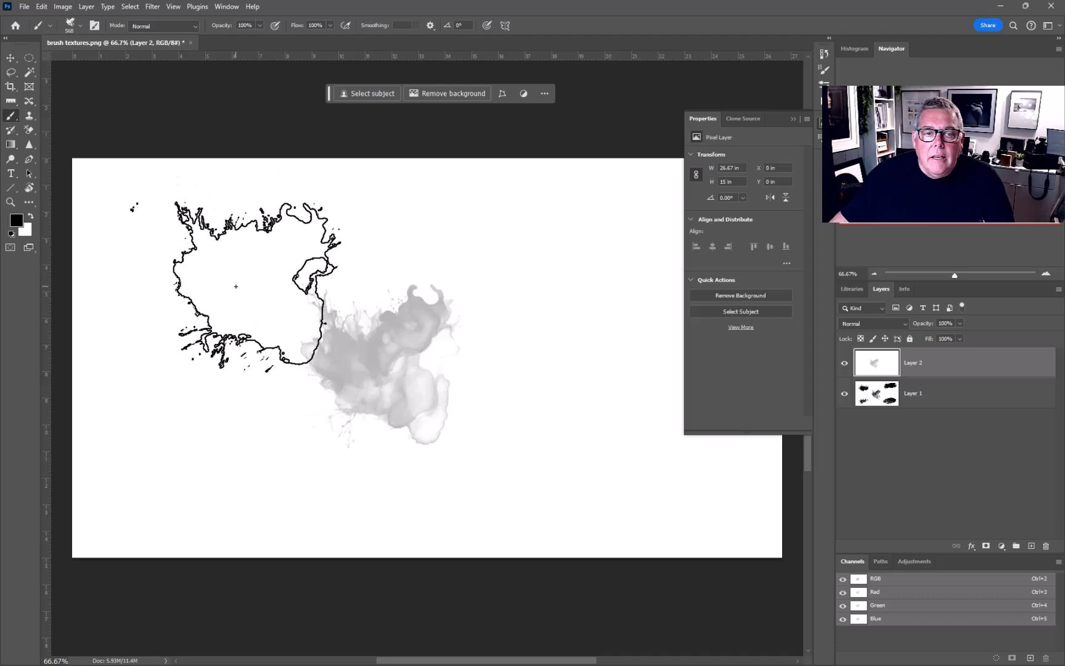
{"action": "left_click", "coordinate": [224, 285]}
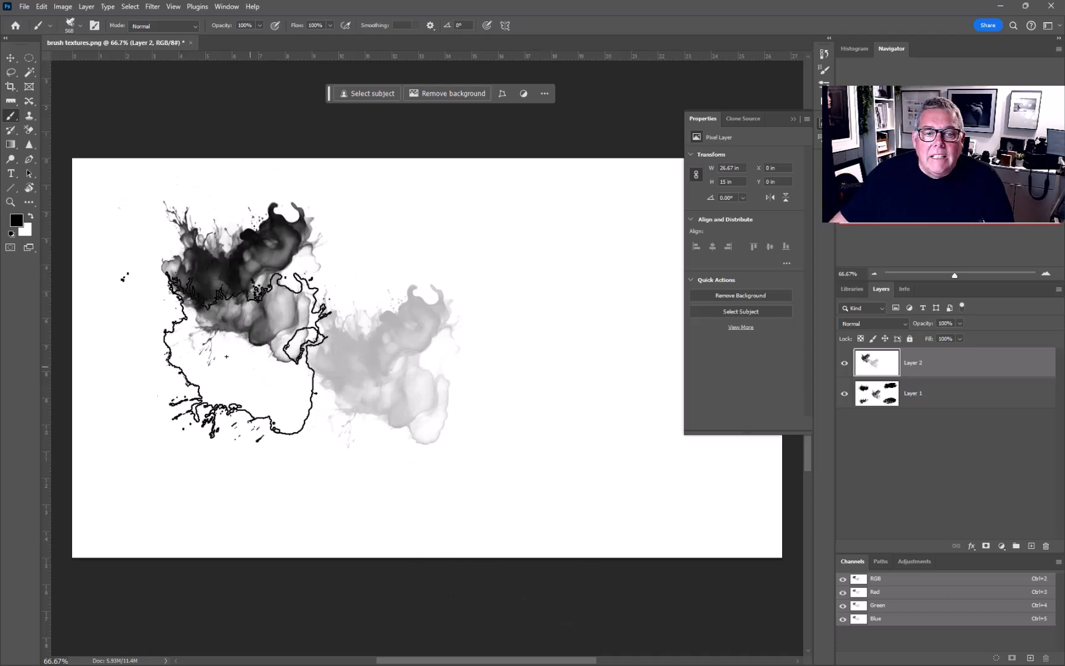
{"action": "left_click", "coordinate": [571, 372]}
{"action": "scroll", "coordinate": [531, 388], "scroll_direction": "up", "scroll_amount": 4}
{"action": "left_click_drag", "start_coordinate": [505, 388], "coordinate": [347, 394]}
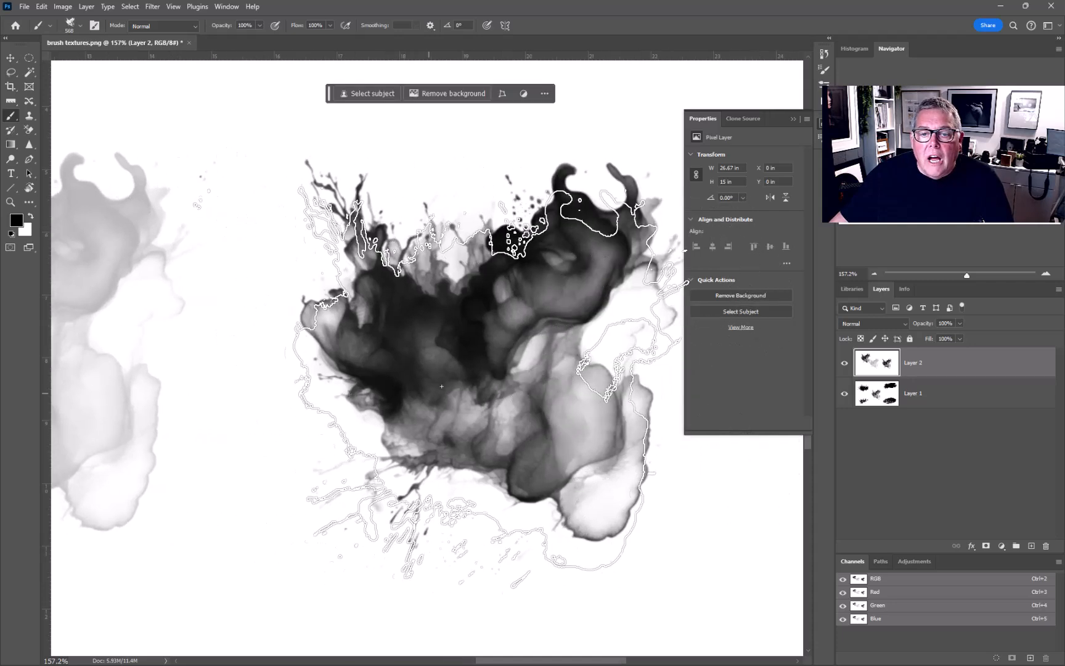
{"action": "scroll", "coordinate": [436, 354], "scroll_direction": "down", "scroll_amount": 2}
{"action": "scroll", "coordinate": [436, 354], "scroll_direction": "down", "scroll_amount": 4}
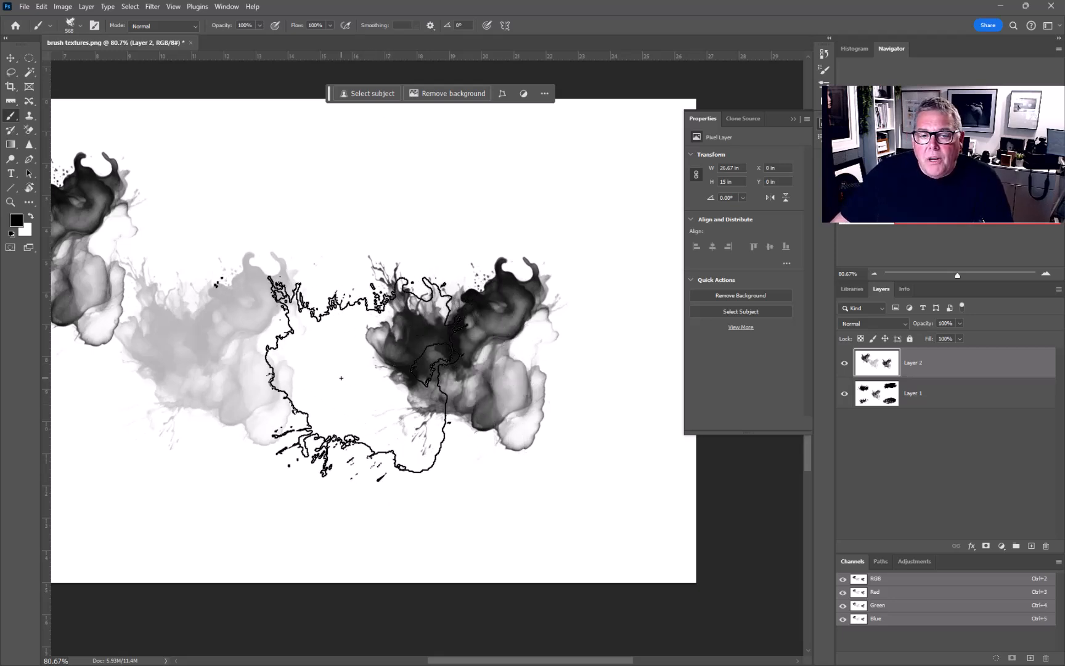
{"action": "left_click_drag", "start_coordinate": [341, 378], "coordinate": [464, 390]}
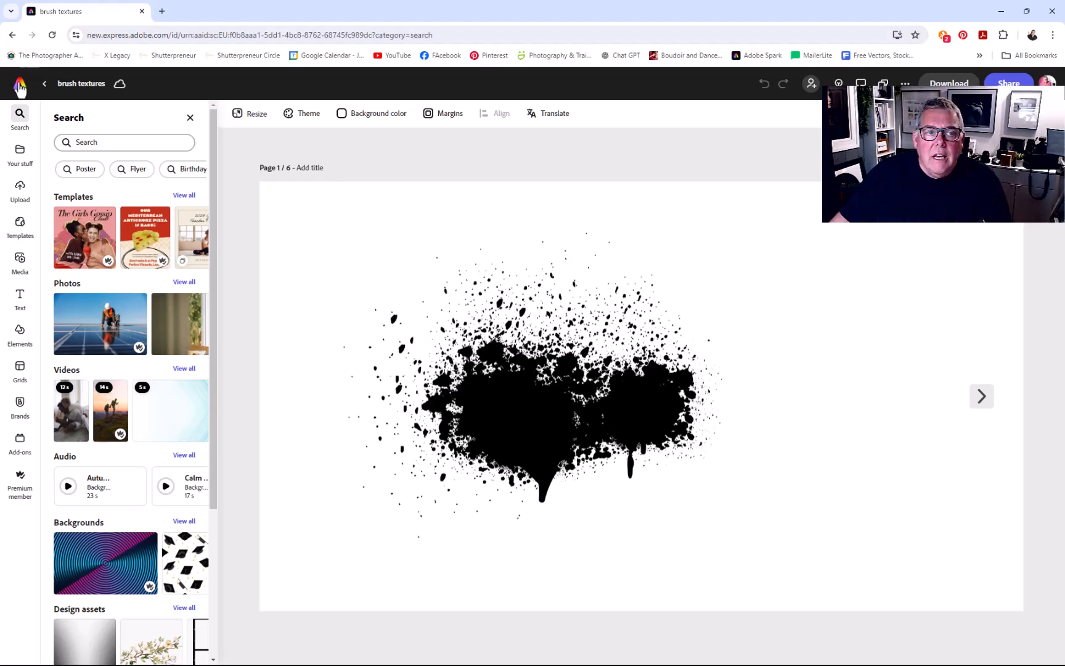
- Switch to Adobe Express, look through the brush textures pages, and start a new blank flyer document
{"action": "left_click", "coordinate": [974, 401]}
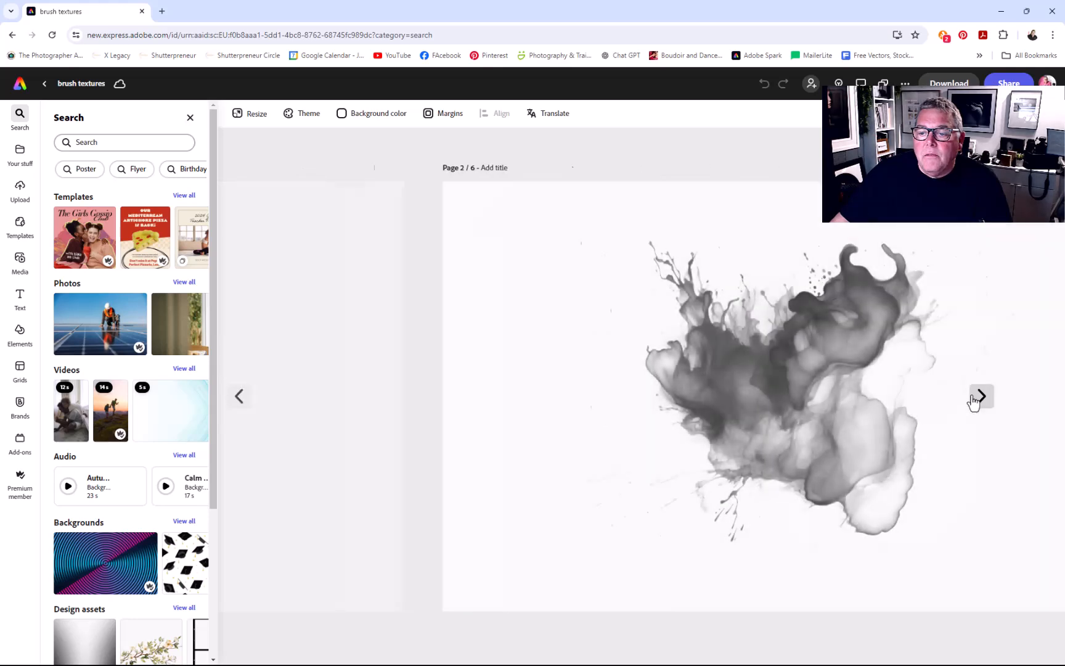
{"action": "left_click", "coordinate": [974, 400]}
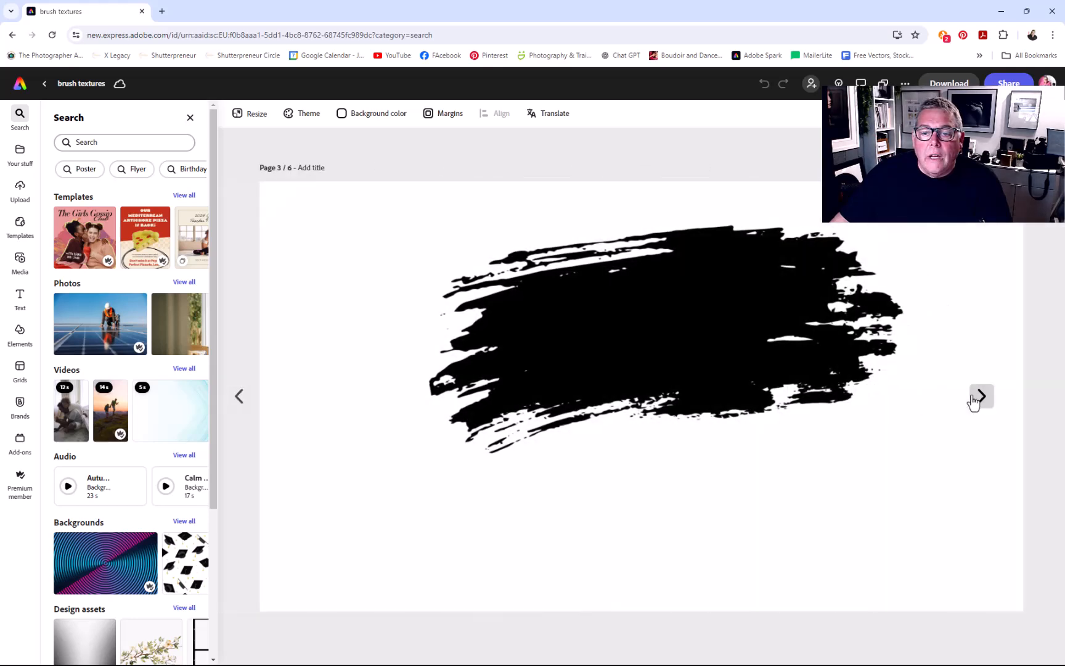
{"action": "left_click", "coordinate": [22, 89]}
{"action": "mouse_move", "coordinate": [919, 320]}
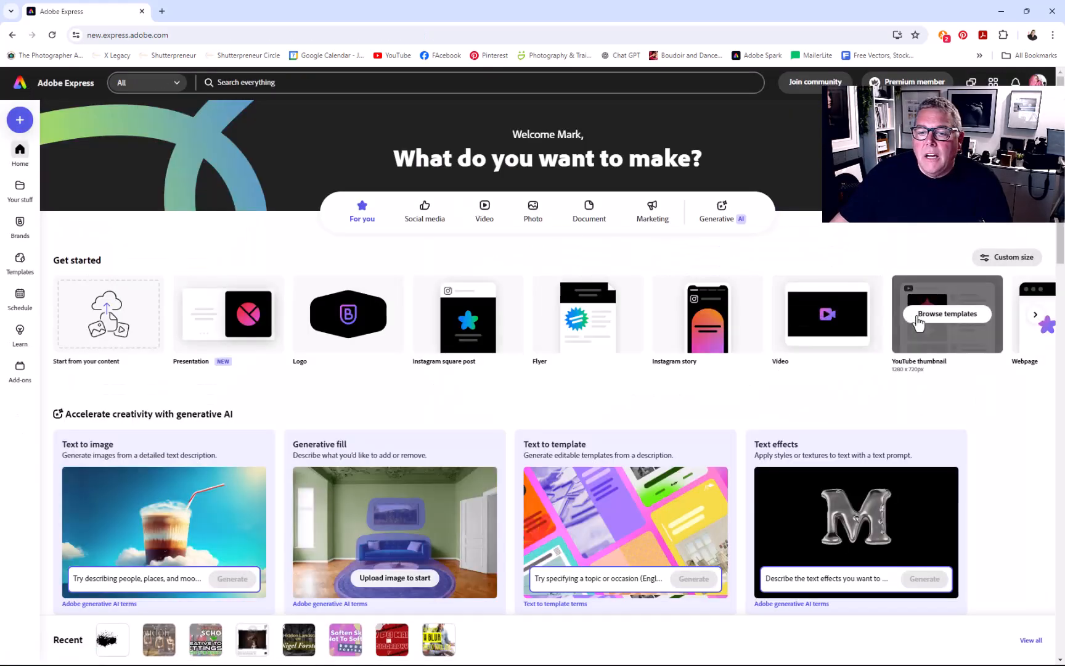
{"action": "left_click", "coordinate": [590, 219]}
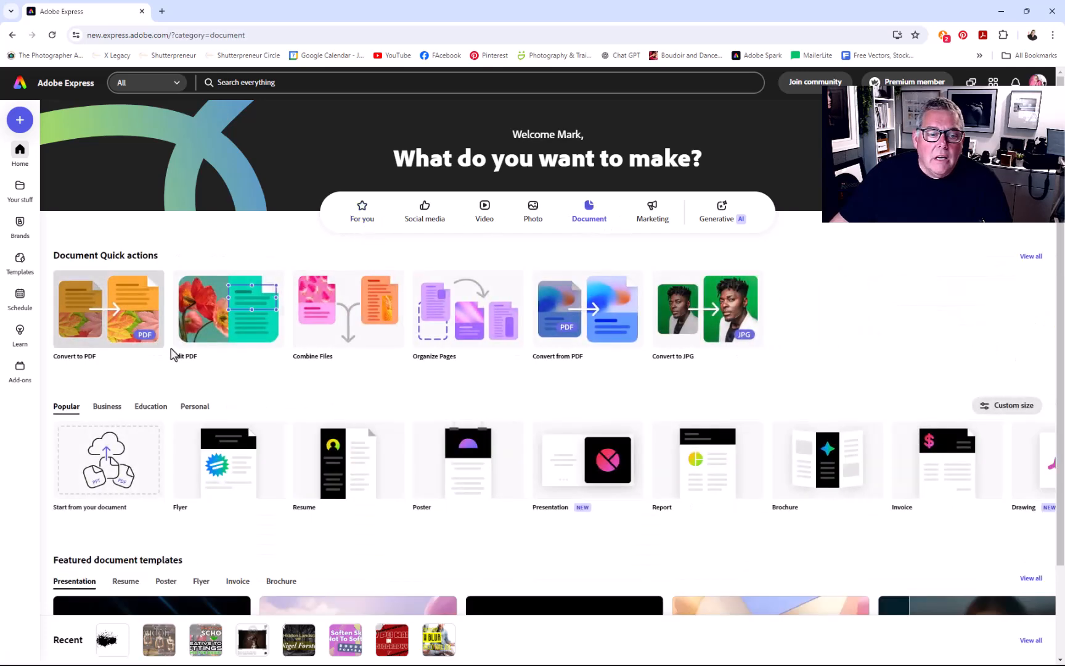
{"action": "left_click", "coordinate": [211, 473]}
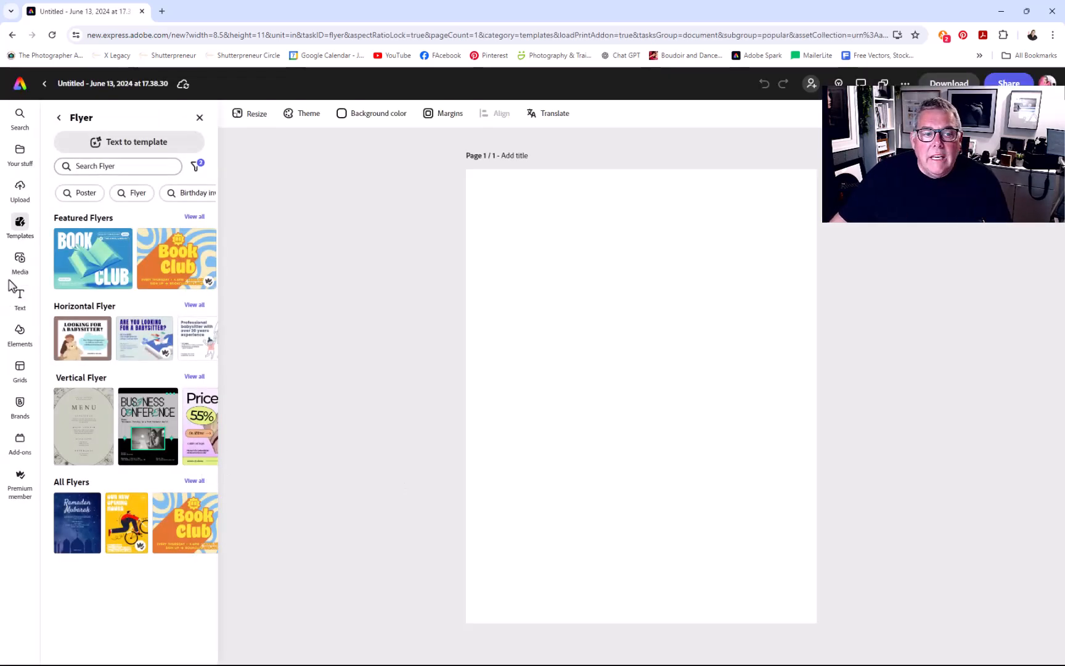
- Search the design assets for "ink drop" and browse the matching elements
{"action": "left_click", "coordinate": [21, 334]}
{"action": "left_click", "coordinate": [101, 162]}
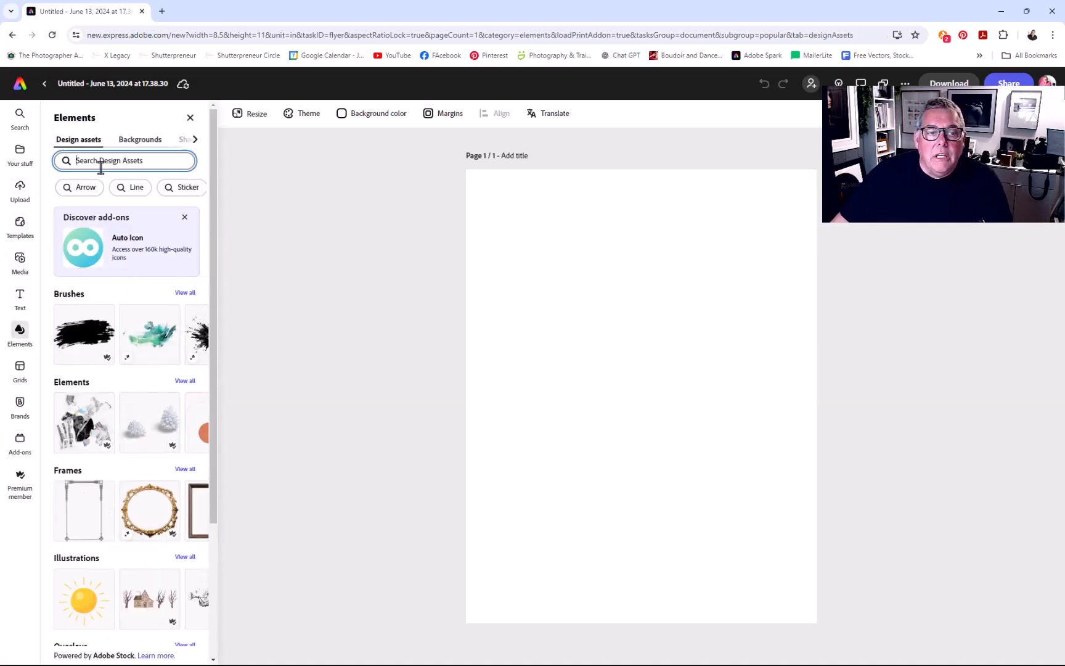
{"action": "type", "text": "ink dro"}
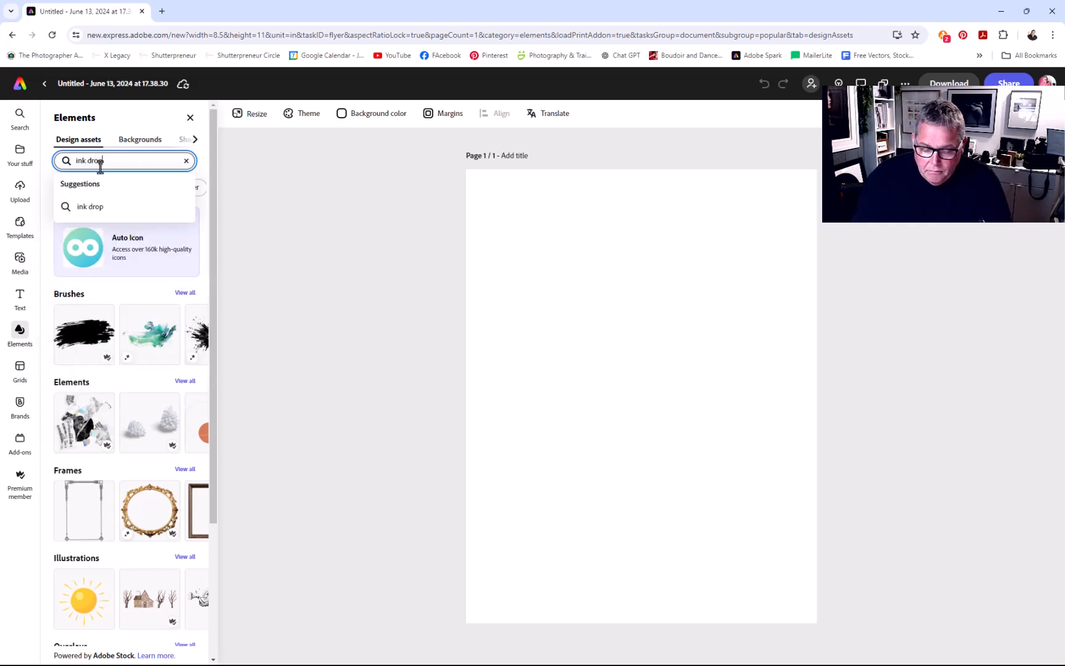
{"action": "type", "text": "p"}
{"action": "key", "text": "Return"}
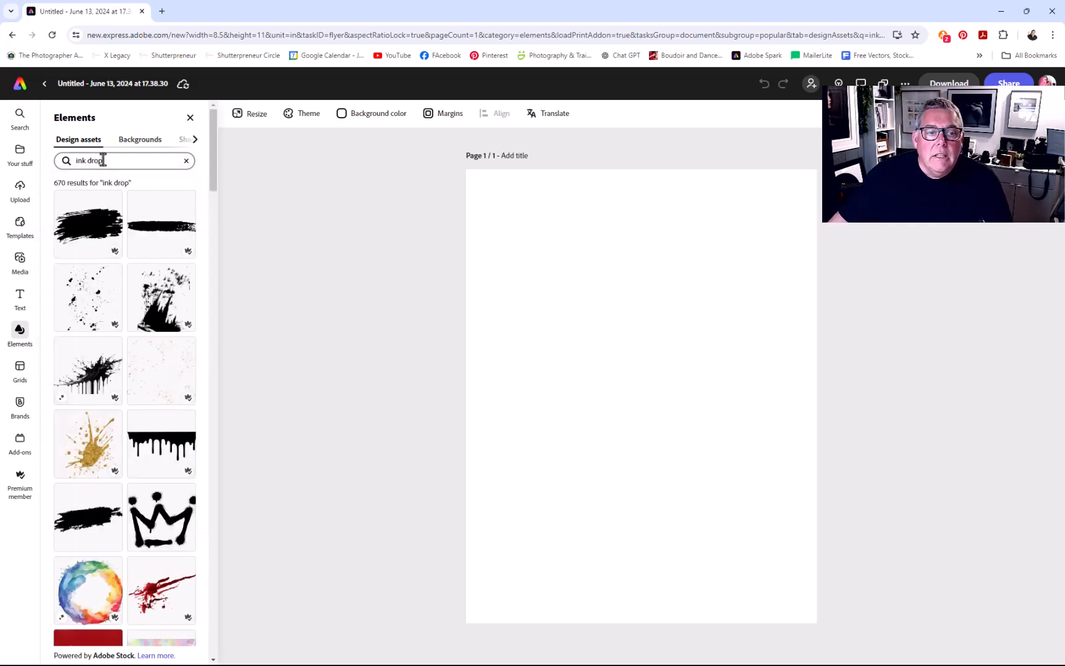
{"action": "scroll", "coordinate": [119, 405], "scroll_direction": "down", "scroll_amount": 9}
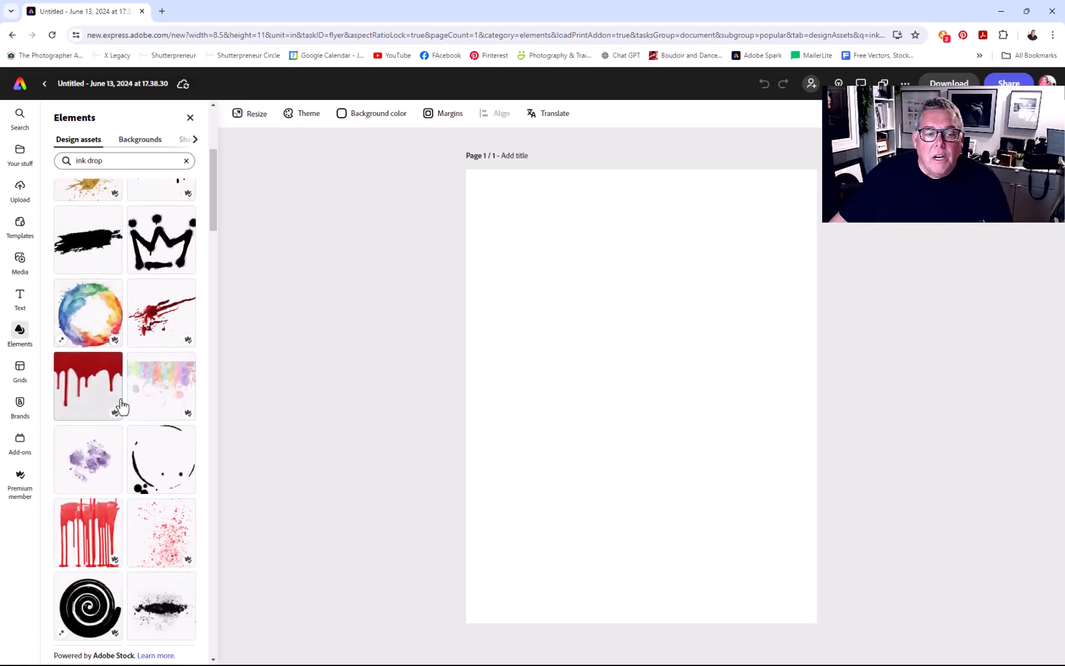
{"action": "scroll", "coordinate": [122, 410], "scroll_direction": "down", "scroll_amount": 1}
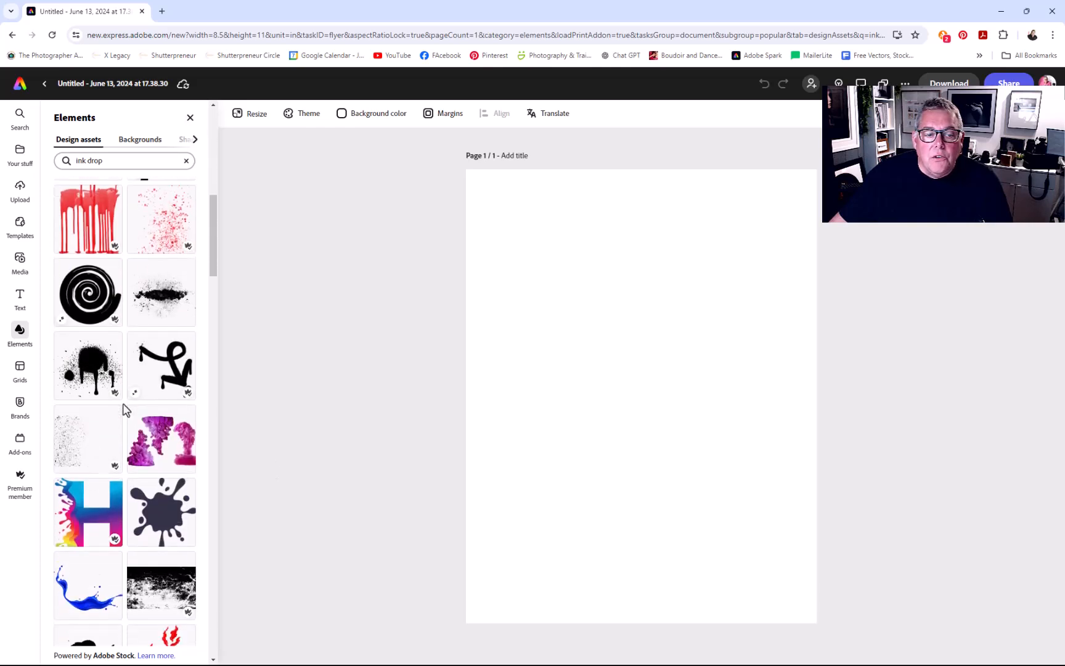
{"action": "scroll", "coordinate": [119, 383], "scroll_direction": "up", "scroll_amount": 8}
- Search the design assets for "water colour ink" and add the purple watercolour splatter to the page
{"action": "triple_click", "coordinate": [112, 160]}
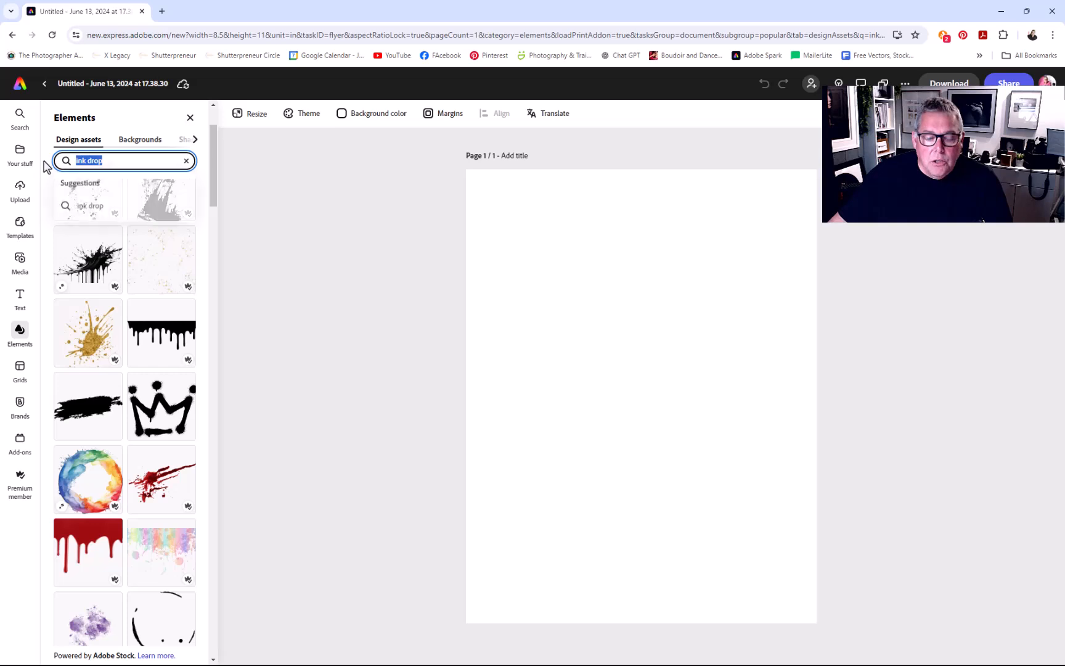
{"action": "type", "text": "water col"}
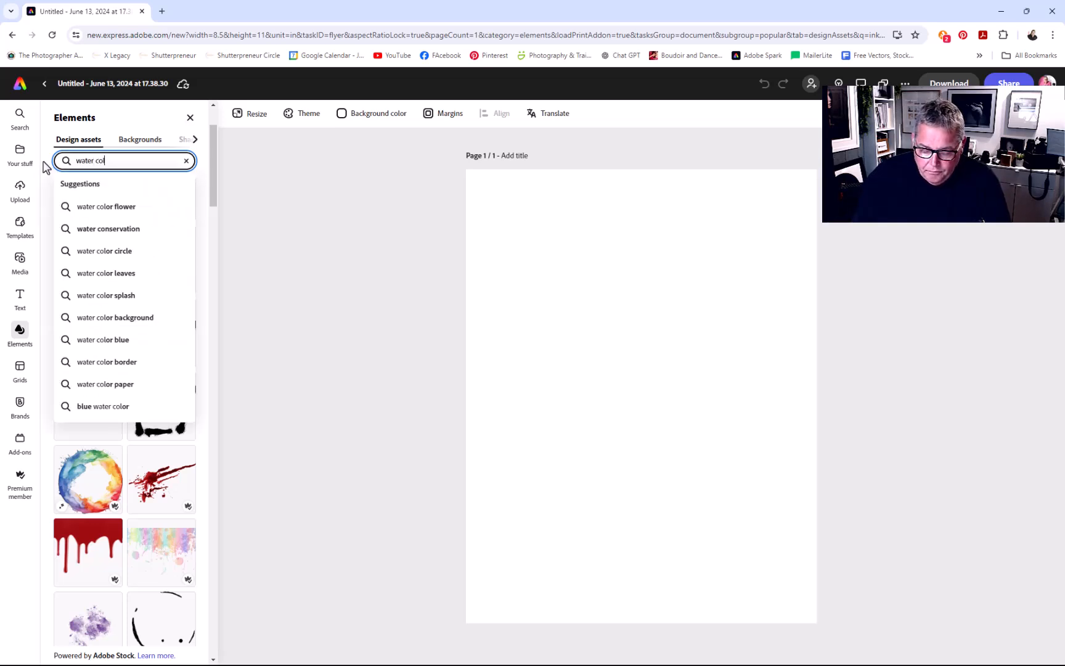
{"action": "type", "text": "our ink"}
{"action": "key", "text": "Return"}
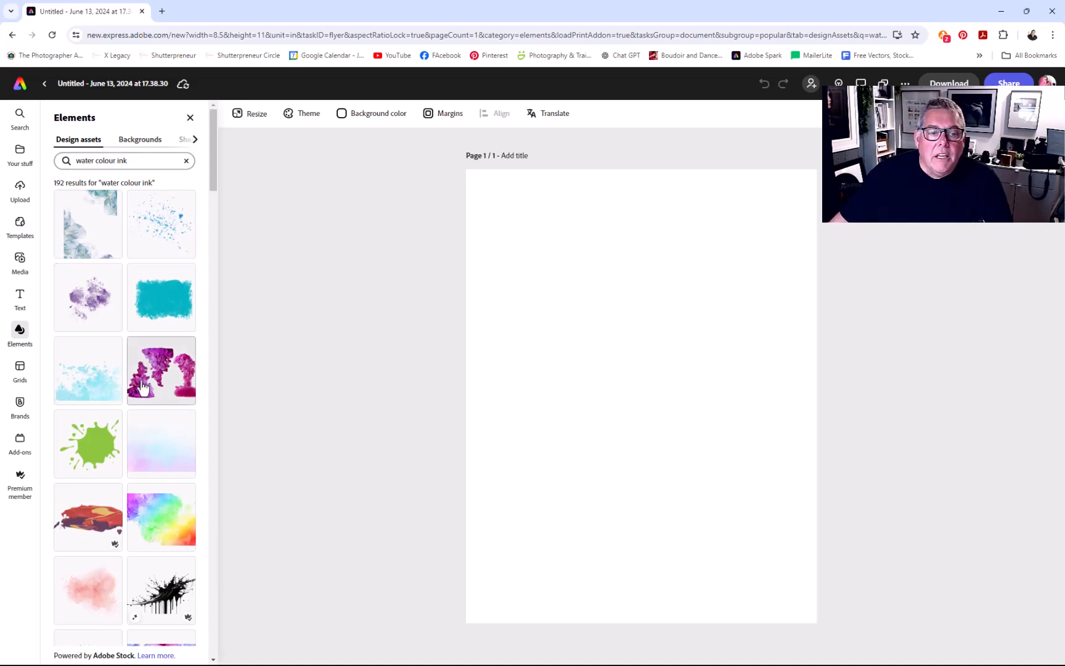
{"action": "left_click", "coordinate": [86, 306]}
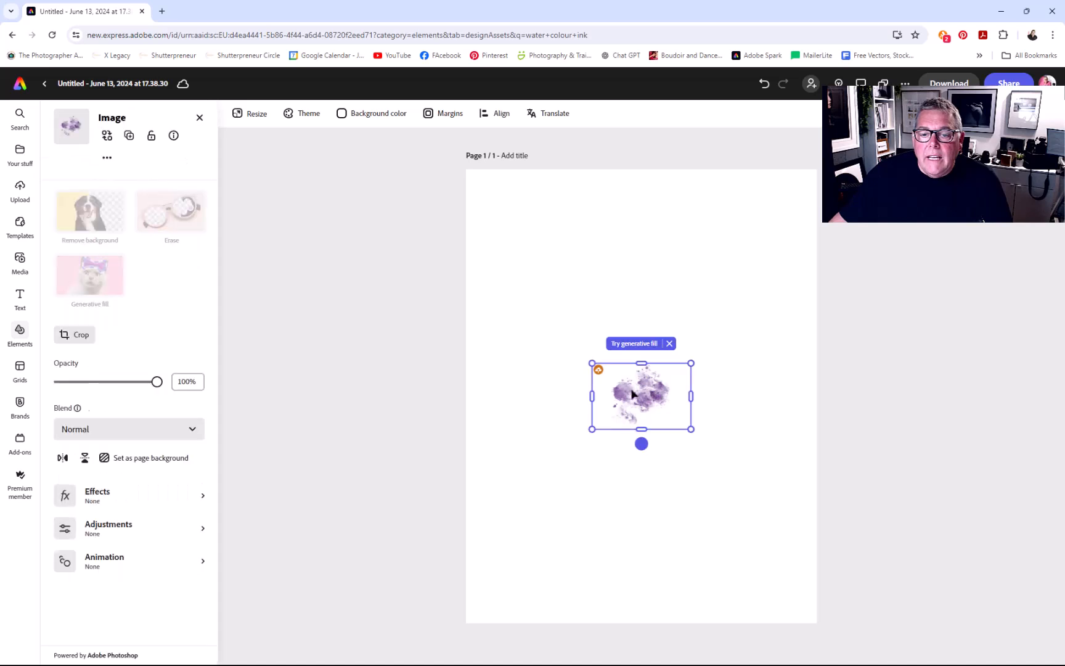
- Enlarge the purple splatter to nearly the full page width and move it slightly lower on the page
{"action": "left_click_drag", "start_coordinate": [592, 363], "coordinate": [494, 297]}
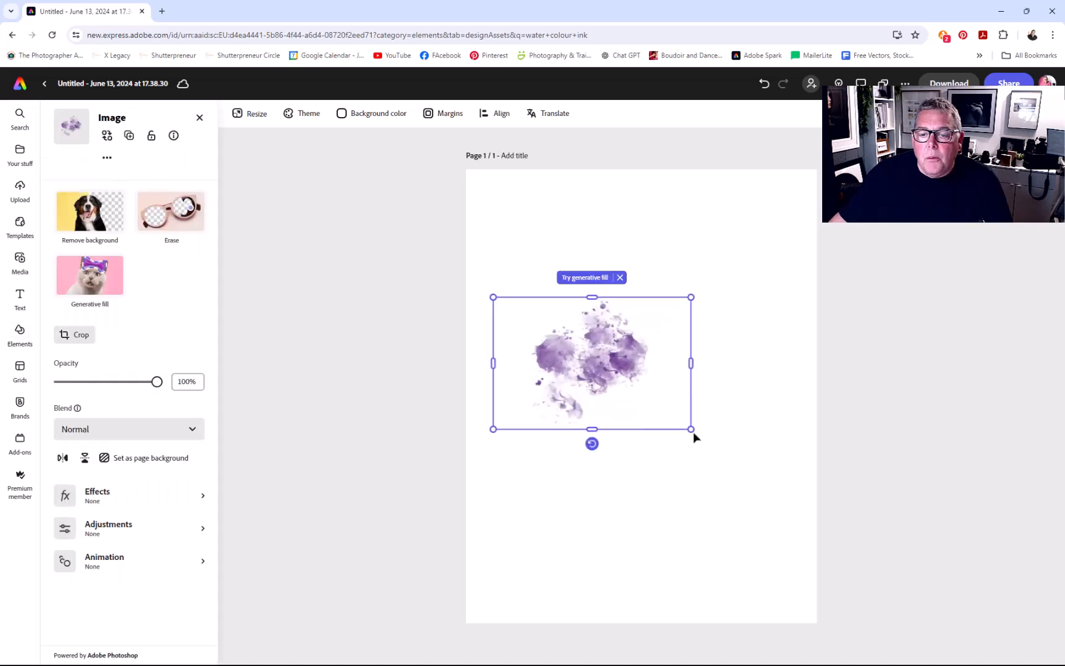
{"action": "left_click_drag", "start_coordinate": [692, 430], "coordinate": [802, 504]}
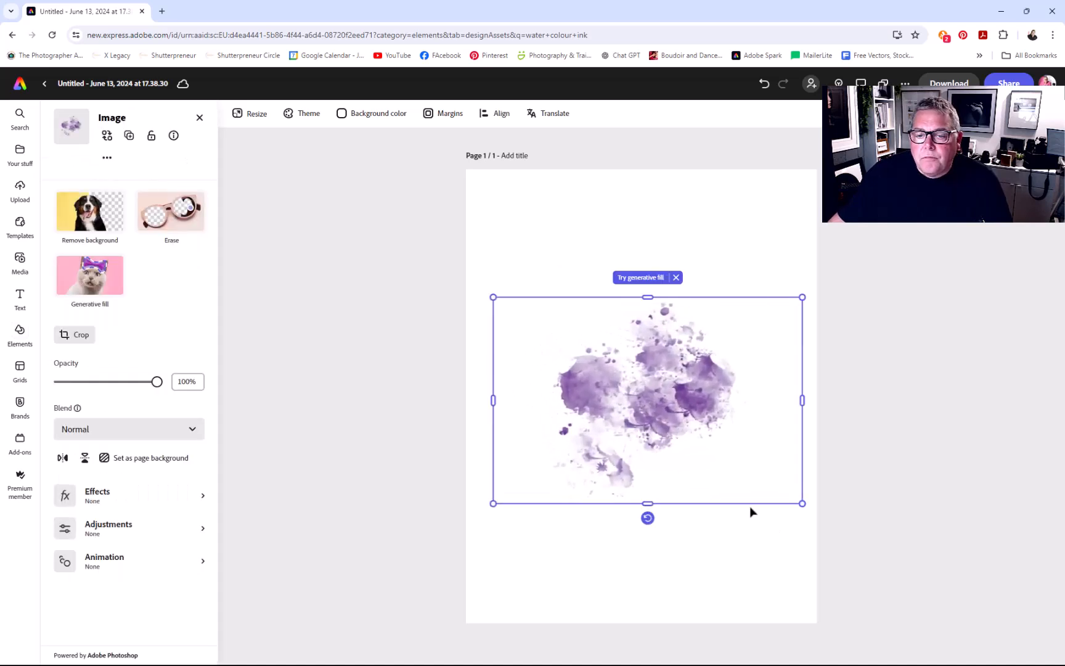
{"action": "left_click", "coordinate": [740, 289]}
{"action": "mouse_move", "coordinate": [688, 359]}
{"action": "left_mouse_down"}
{"action": "mouse_move", "coordinate": [689, 423]}
{"action": "mouse_move", "coordinate": [692, 373]}
{"action": "left_mouse_up"}
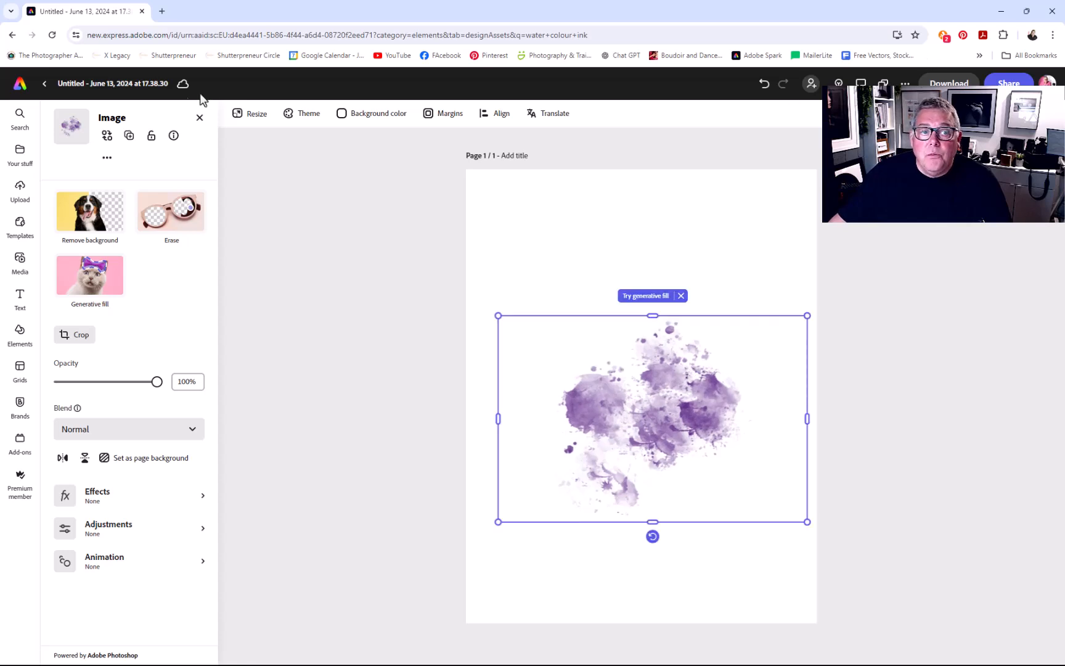
- Rename the design as "ink splatt" and download it as a PNG file
{"action": "left_click", "coordinate": [133, 87]}
{"action": "key", "text": "BackSpace"}
{"action": "type", "text": "ink spla"}
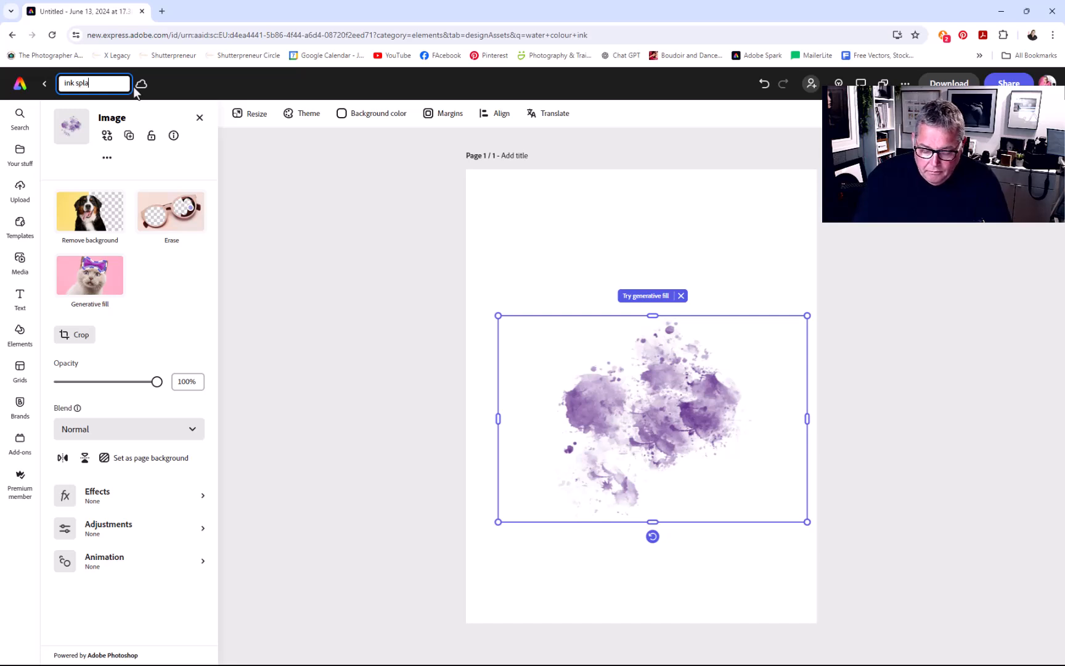
{"action": "left_click", "coordinate": [538, 228]}
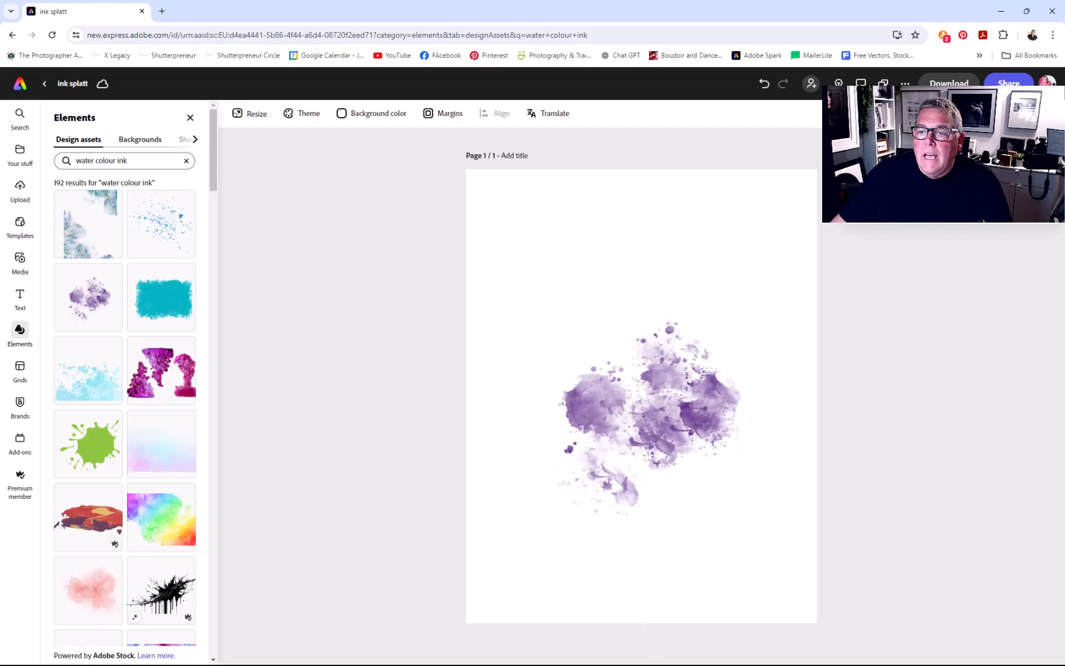
{"action": "left_click", "coordinate": [953, 202]}
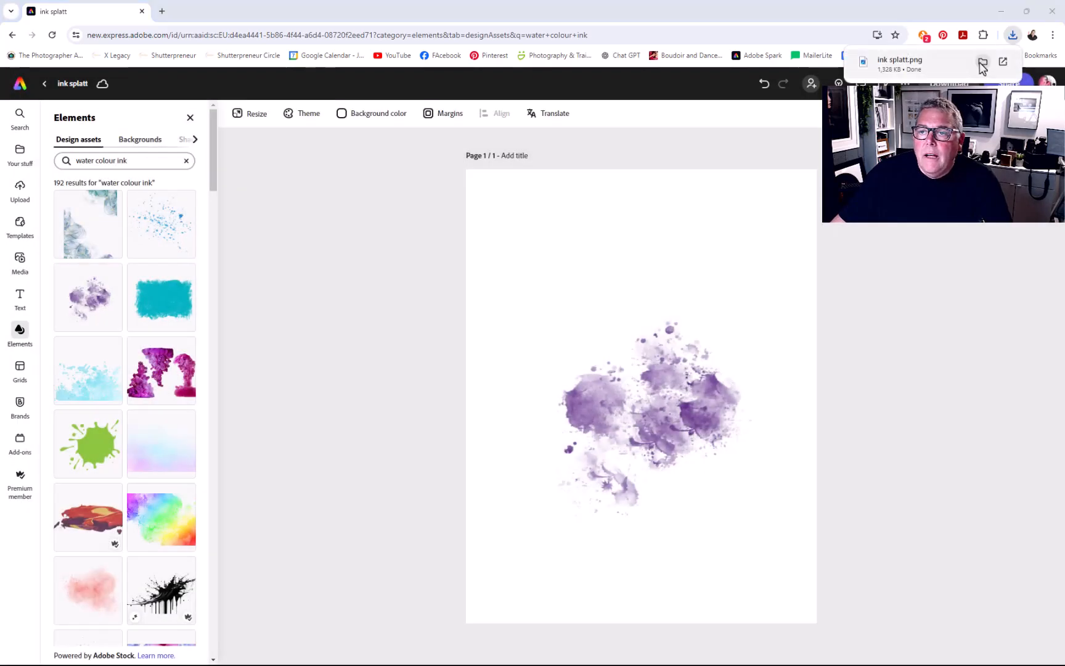
- Open the downloaded ink splatt.png in Photoshop, dock the brush textures document as a tab, and bring the purple splatter into close view
{"action": "left_click", "coordinate": [981, 63]}
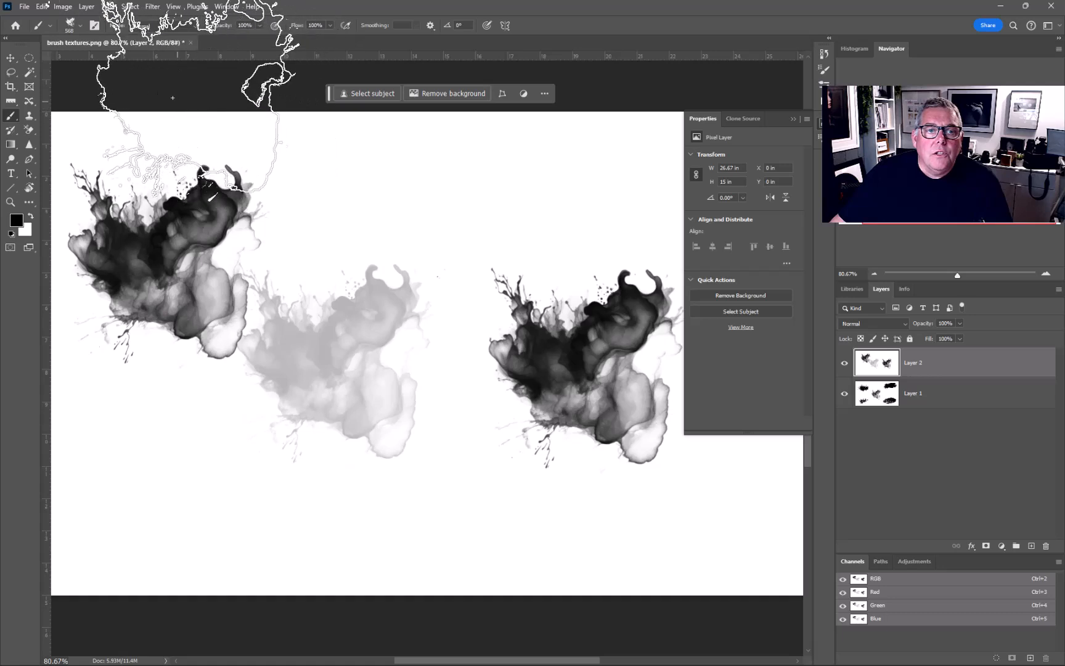
{"action": "left_click_drag", "start_coordinate": [263, 352], "coordinate": [271, 370]}
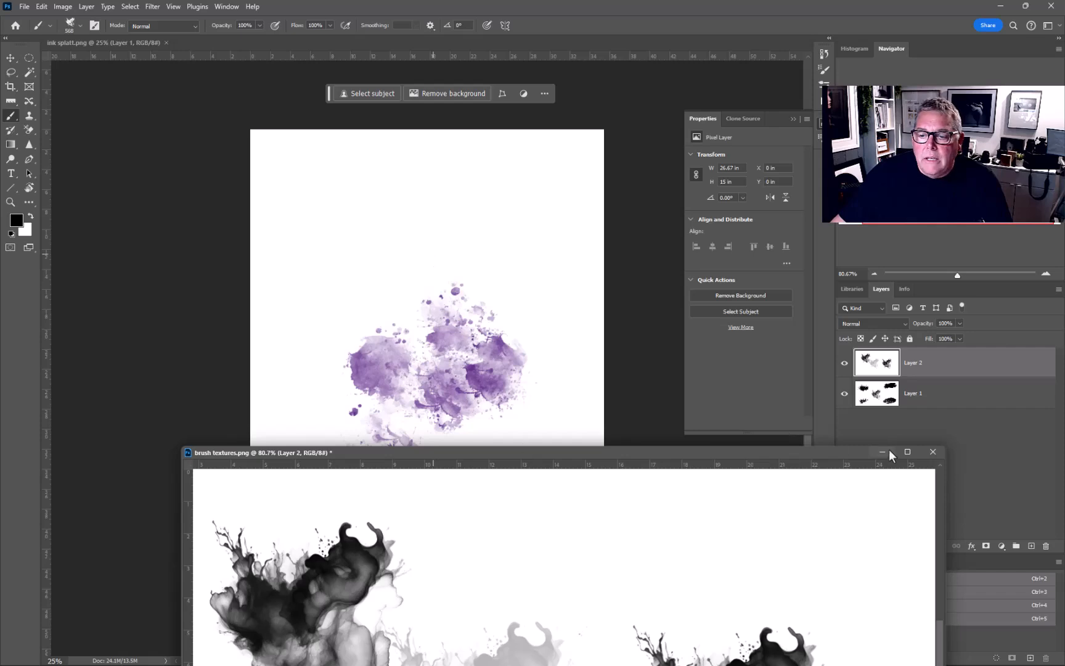
{"action": "mouse_move", "coordinate": [890, 450]}
{"action": "left_mouse_down"}
{"action": "mouse_move", "coordinate": [497, 142]}
{"action": "mouse_move", "coordinate": [426, 39]}
{"action": "mouse_move", "coordinate": [422, 47]}
{"action": "left_mouse_up"}
{"action": "left_click", "coordinate": [108, 42]}
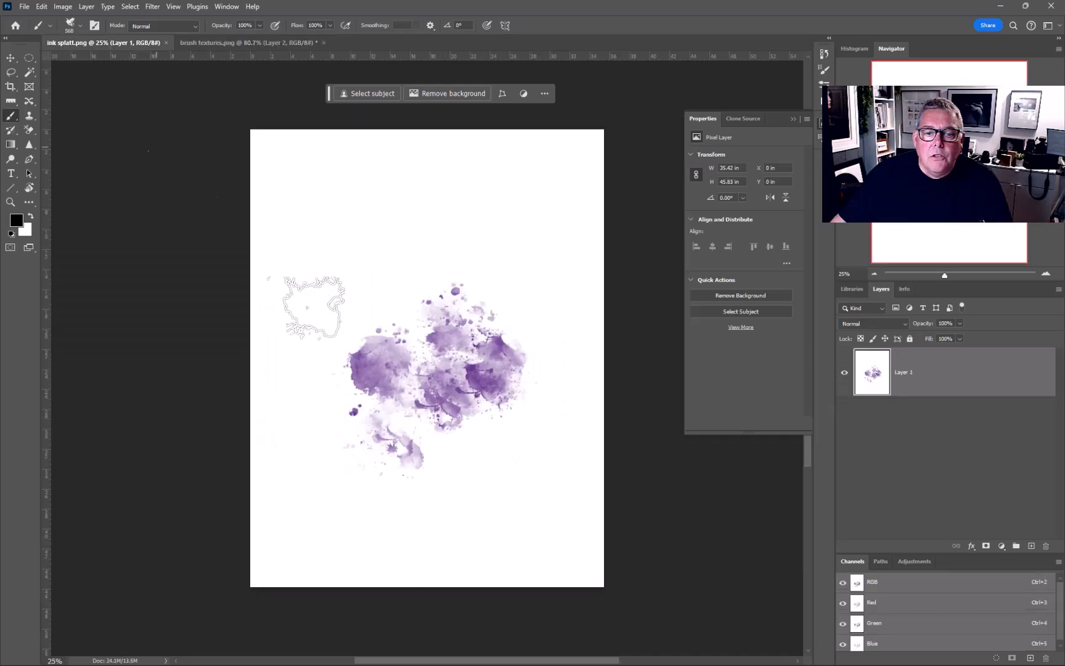
{"action": "scroll", "coordinate": [352, 347], "scroll_direction": "up", "scroll_amount": 8}
{"action": "scroll", "coordinate": [347, 350], "scroll_direction": "down", "scroll_amount": 1}
{"action": "left_click_drag", "start_coordinate": [493, 436], "coordinate": [401, 386]}
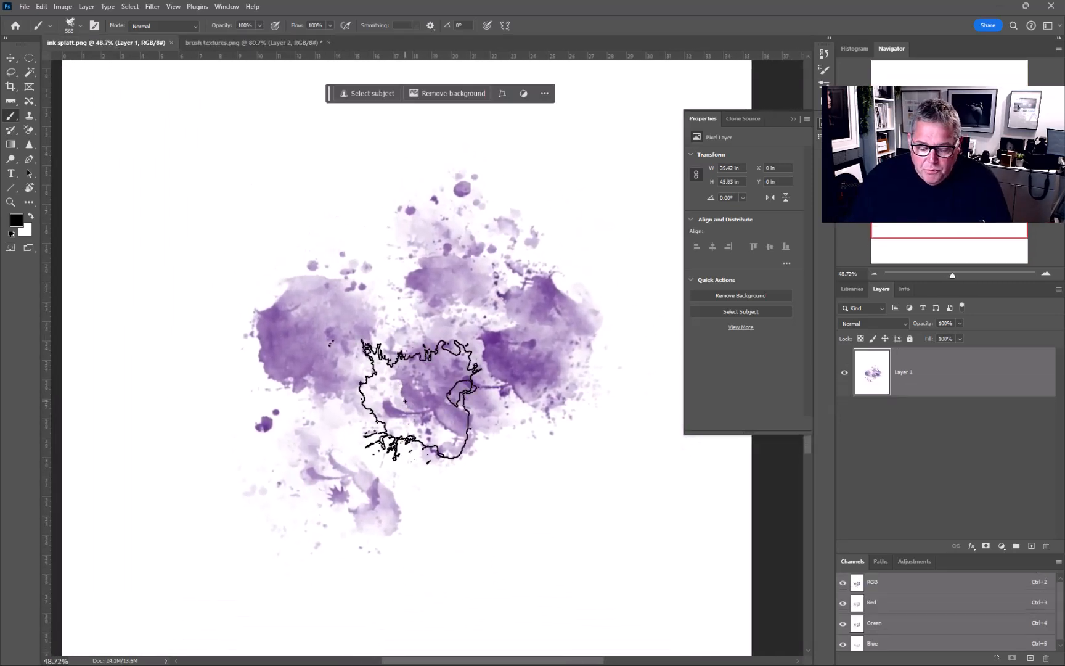
- Convert the purple splatter to monochrome with the Channel Mixer, using Red 78%, Green 22% and Blue 0%
{"action": "key", "text": "ctrl+shift+u"}
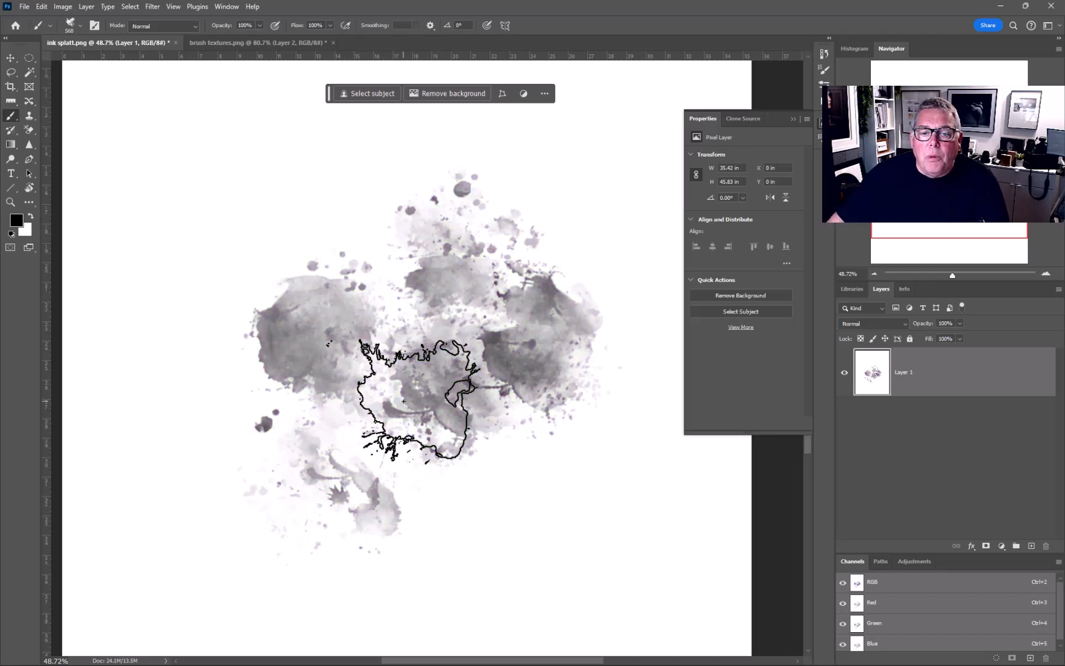
{"action": "key", "text": "ctrl+z"}
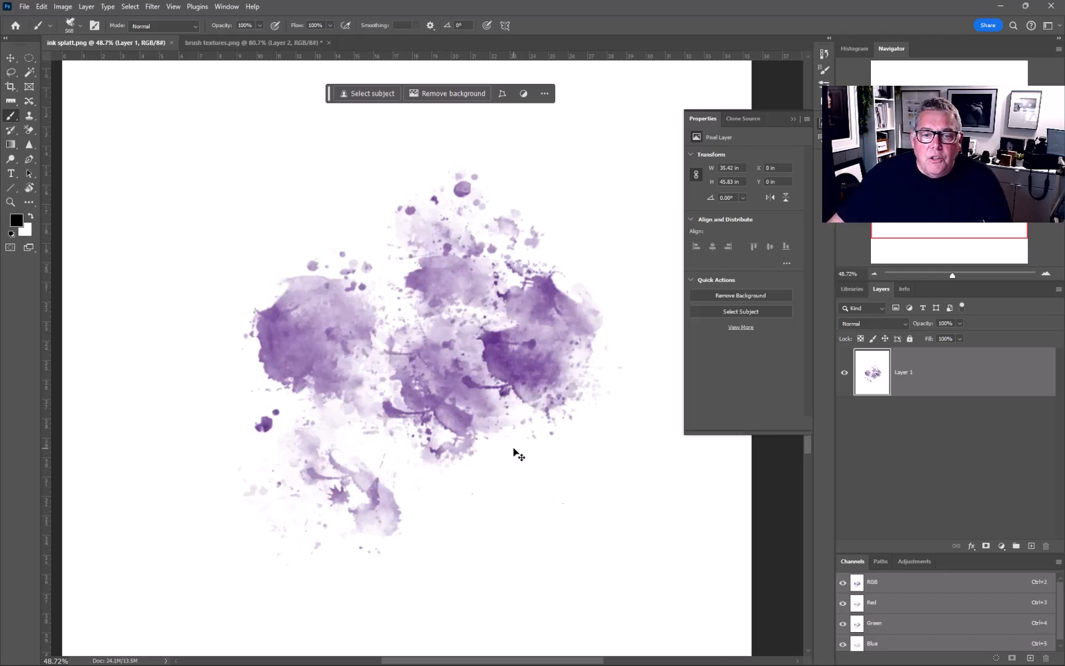
{"action": "left_click", "coordinate": [63, 7]}
{"action": "mouse_move", "coordinate": [74, 37]}
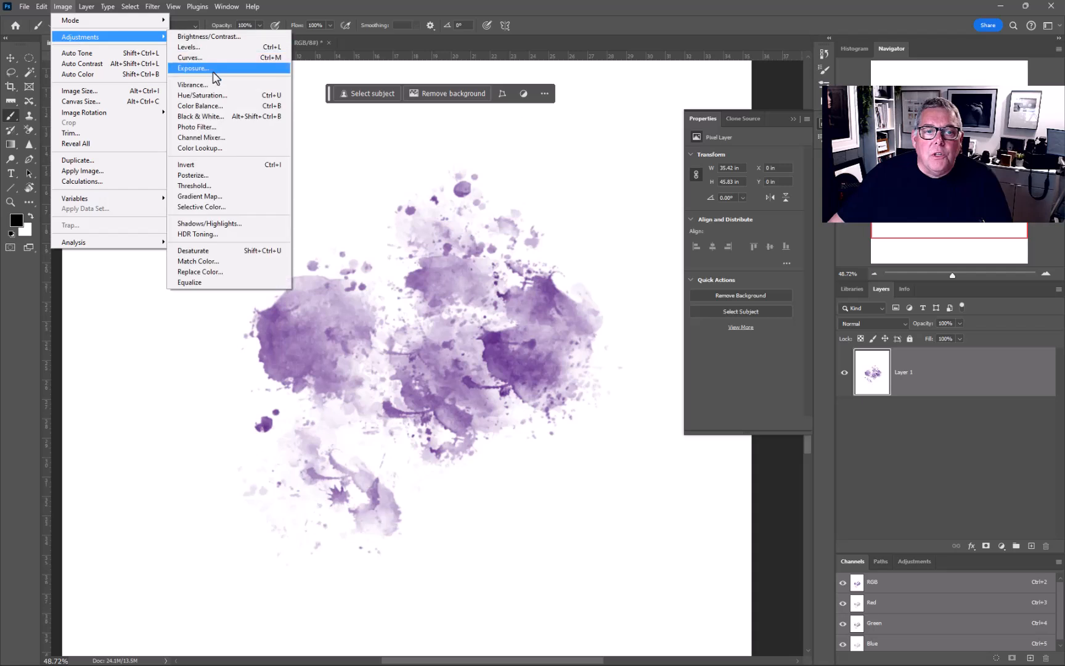
{"action": "left_click", "coordinate": [210, 138]}
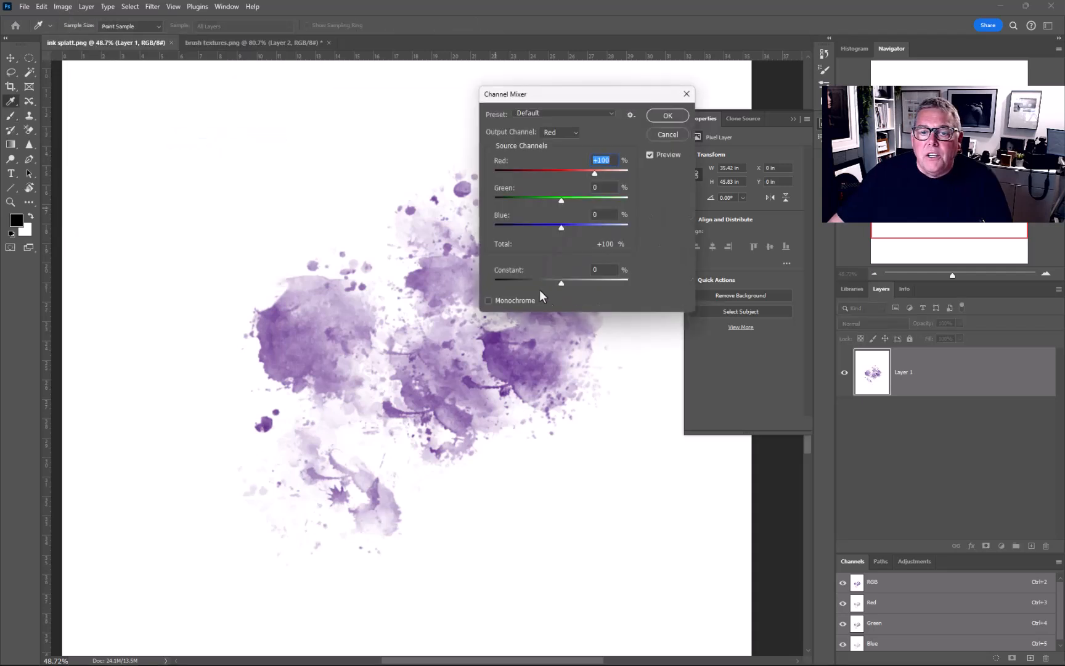
{"action": "left_click", "coordinate": [508, 300]}
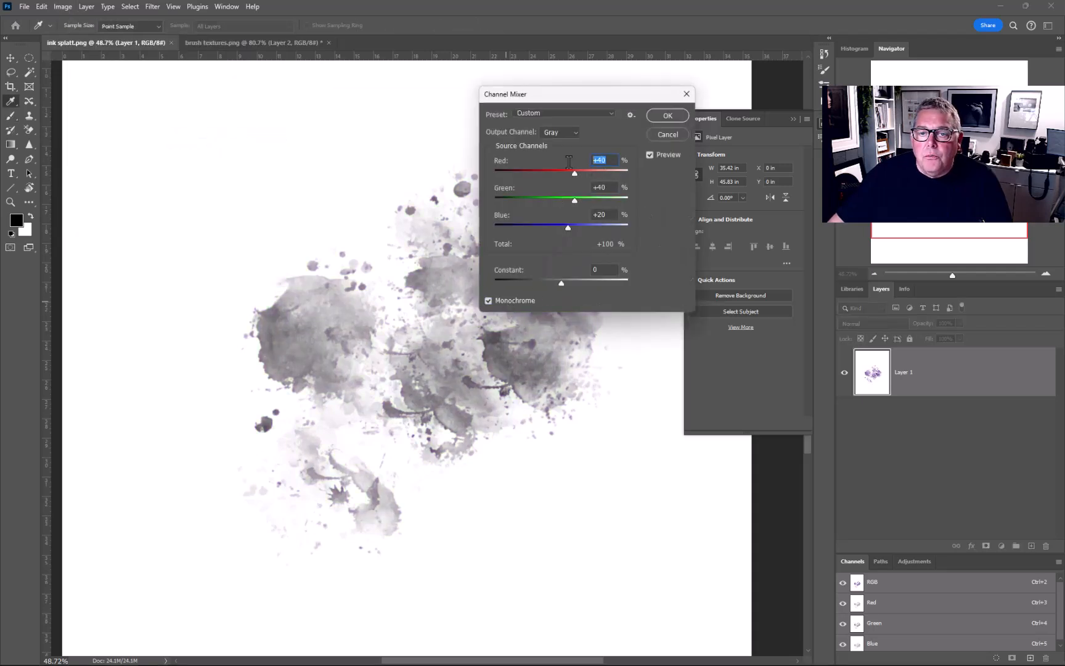
{"action": "type", "text": "78"}
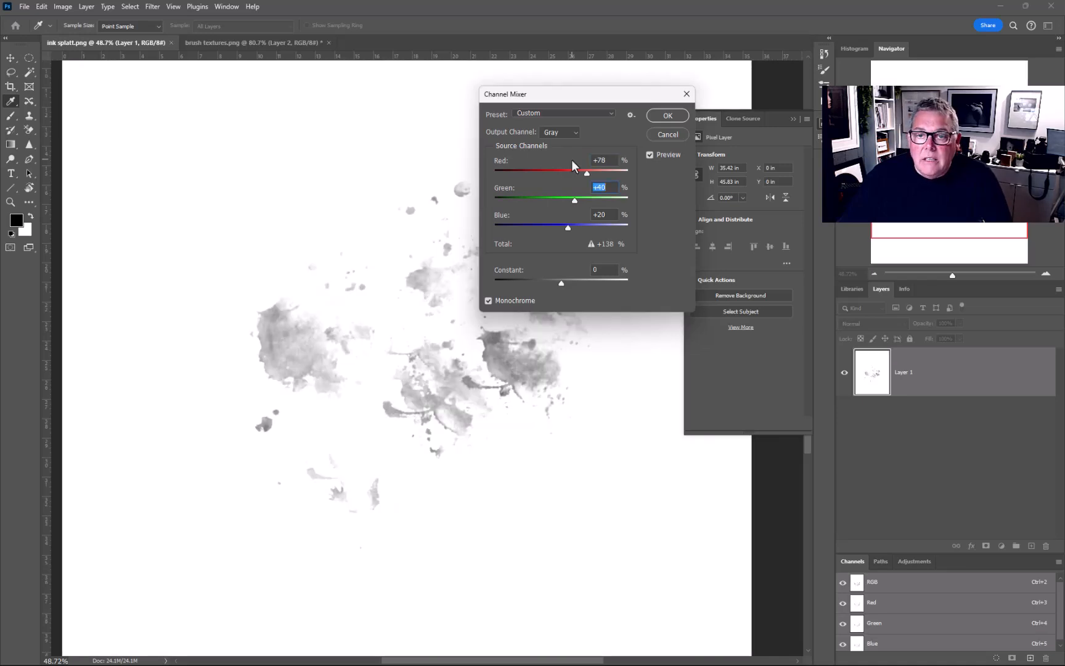
{"action": "type", "text": "22"}
{"action": "key", "text": "Tab"}
{"action": "type", "text": "0"}
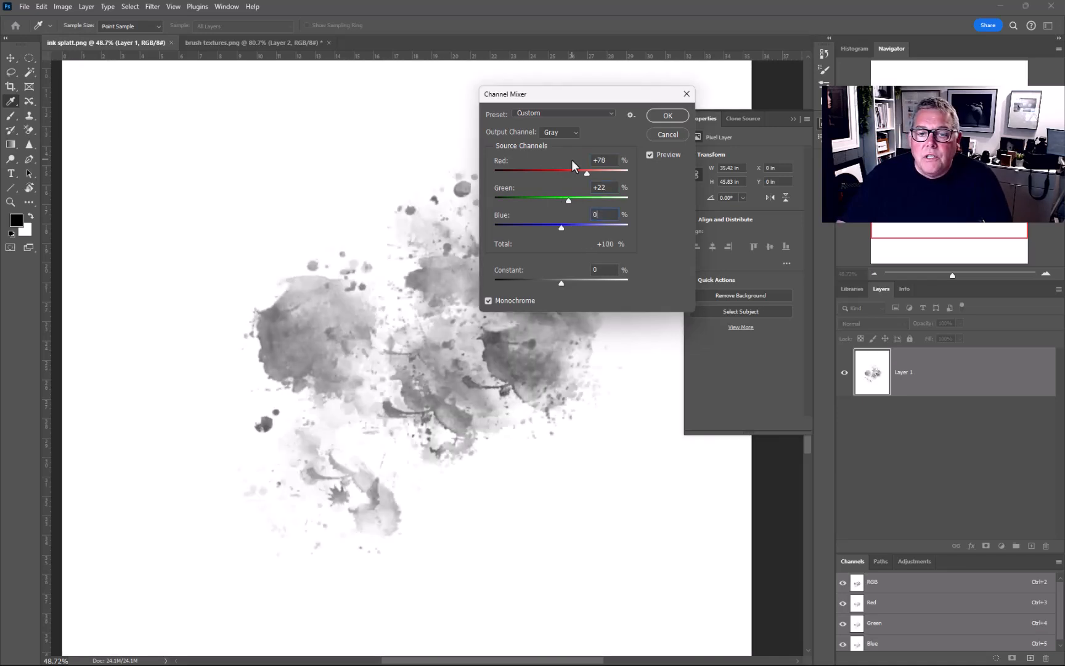
{"action": "left_click", "coordinate": [664, 117]}
{"action": "key", "text": "b"}
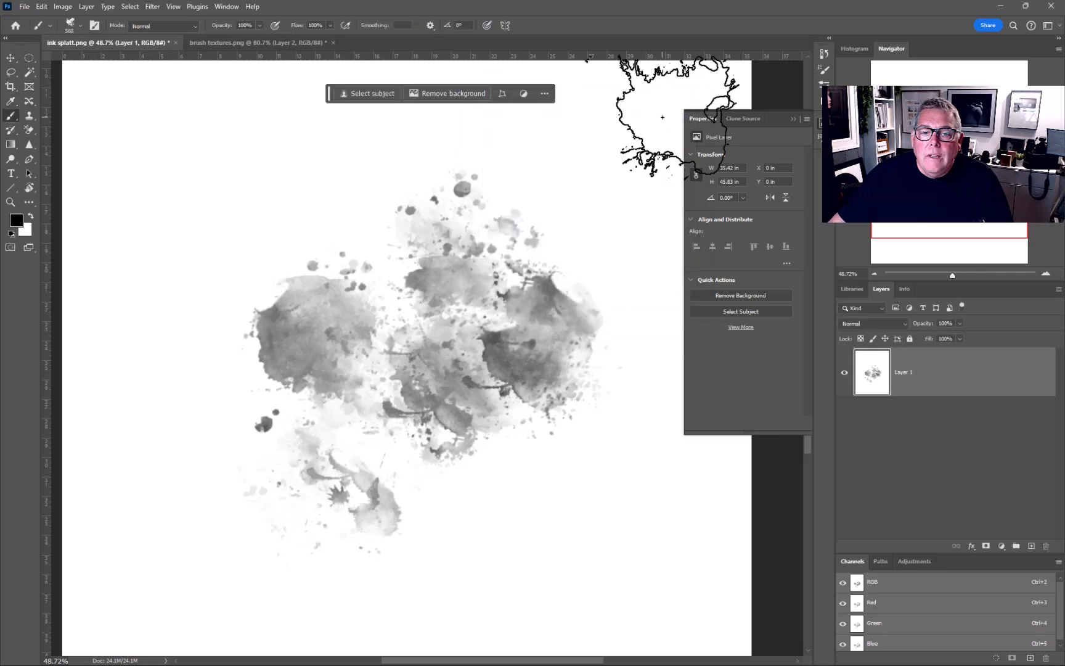
- Darken the grey splatter with Levels, setting the black input level to 120
{"action": "key", "text": "ctrl+l"}
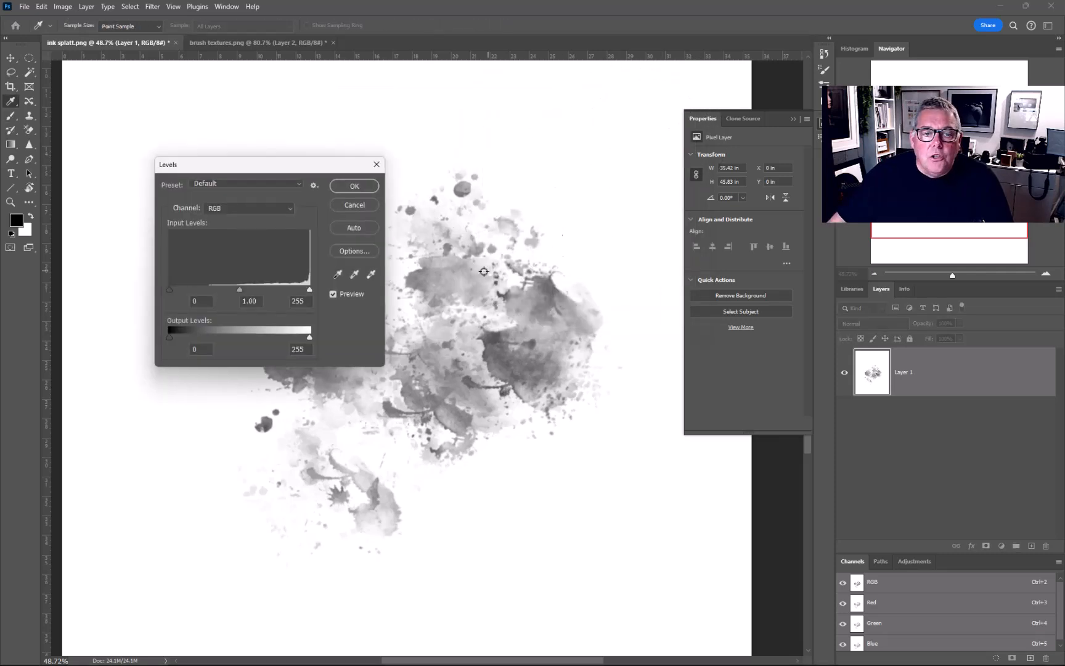
{"action": "left_click_drag", "start_coordinate": [178, 288], "coordinate": [235, 285]}
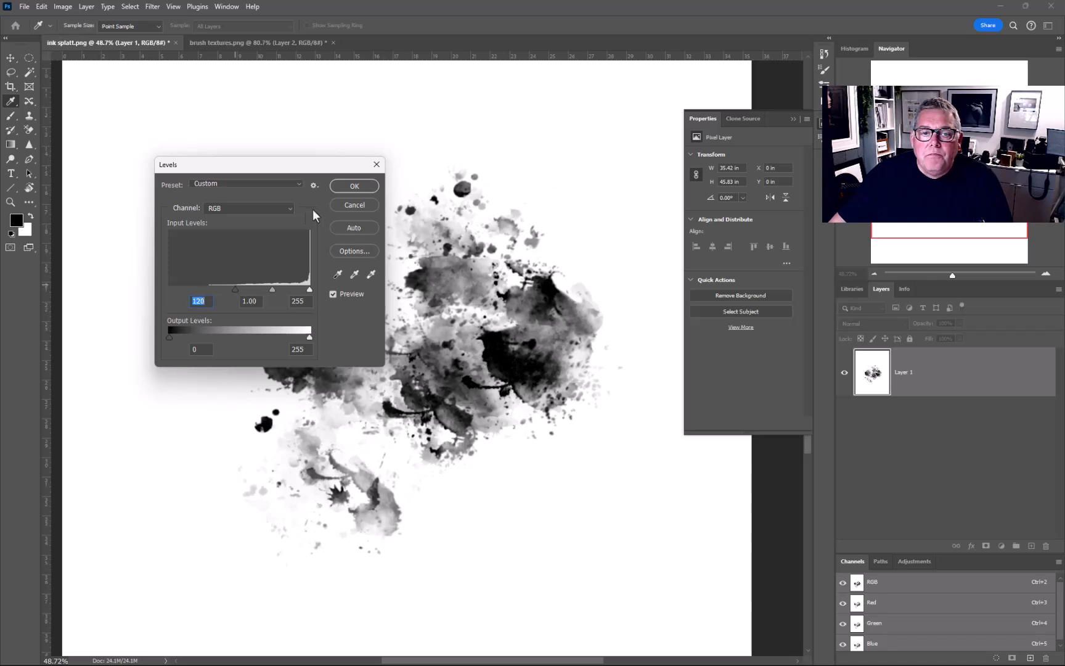
{"action": "left_click", "coordinate": [347, 189]}
- Start a Color Range selection, sampling the dark ink tones of the splatter with the fuzziness set to 166
{"action": "scroll", "coordinate": [555, 456], "scroll_direction": "down", "scroll_amount": 1}
{"action": "left_click_drag", "start_coordinate": [524, 492], "coordinate": [509, 463]}
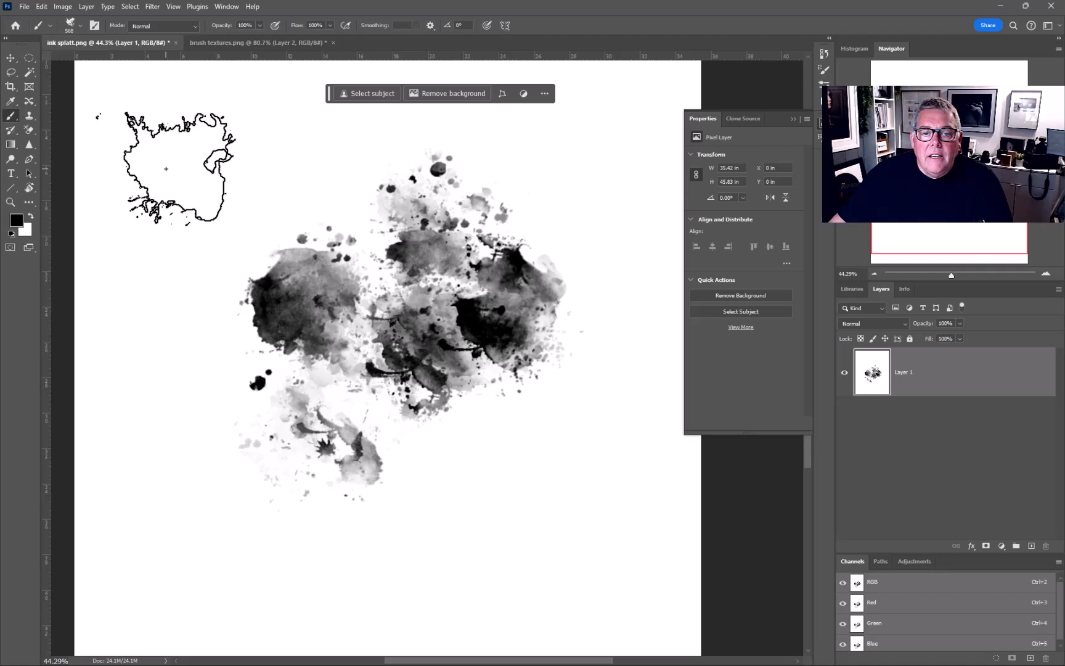
{"action": "left_click_drag", "start_coordinate": [386, 321], "coordinate": [390, 373]}
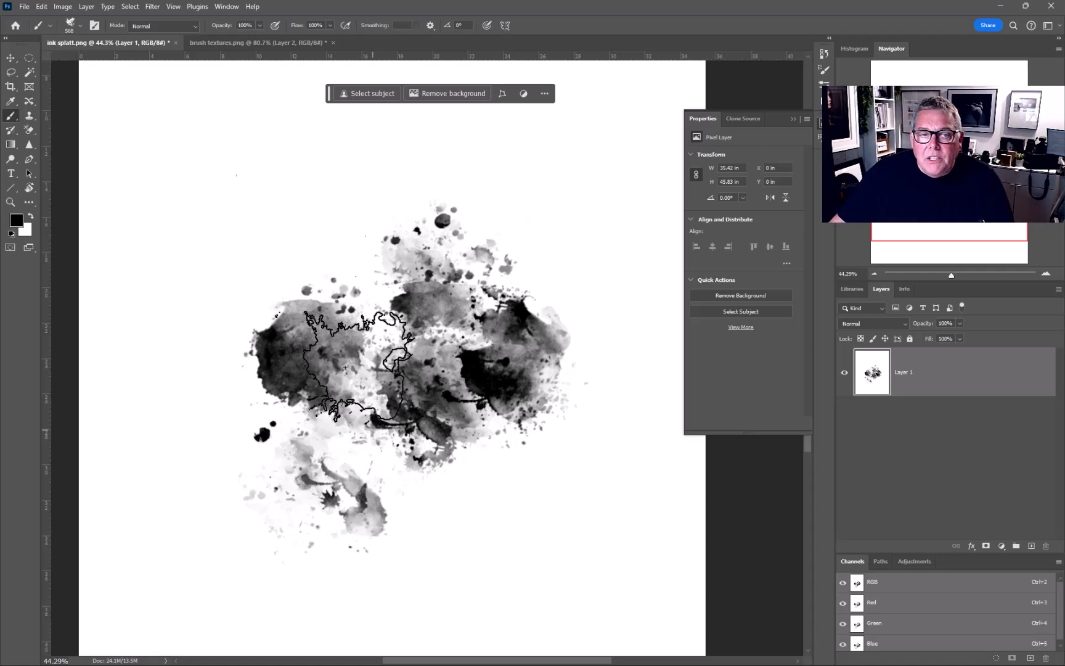
{"action": "left_click", "coordinate": [138, 7]}
{"action": "left_click", "coordinate": [158, 114]}
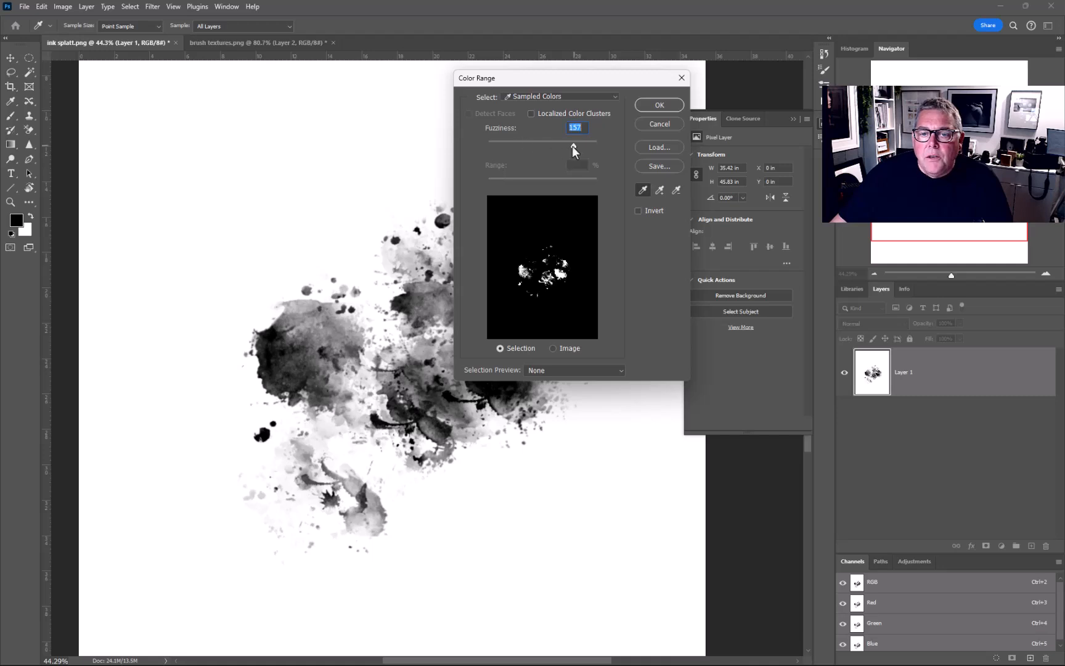
{"action": "left_click_drag", "start_coordinate": [572, 146], "coordinate": [574, 145]}
{"action": "left_click", "coordinate": [289, 368]}
{"action": "left_click", "coordinate": [320, 322]}
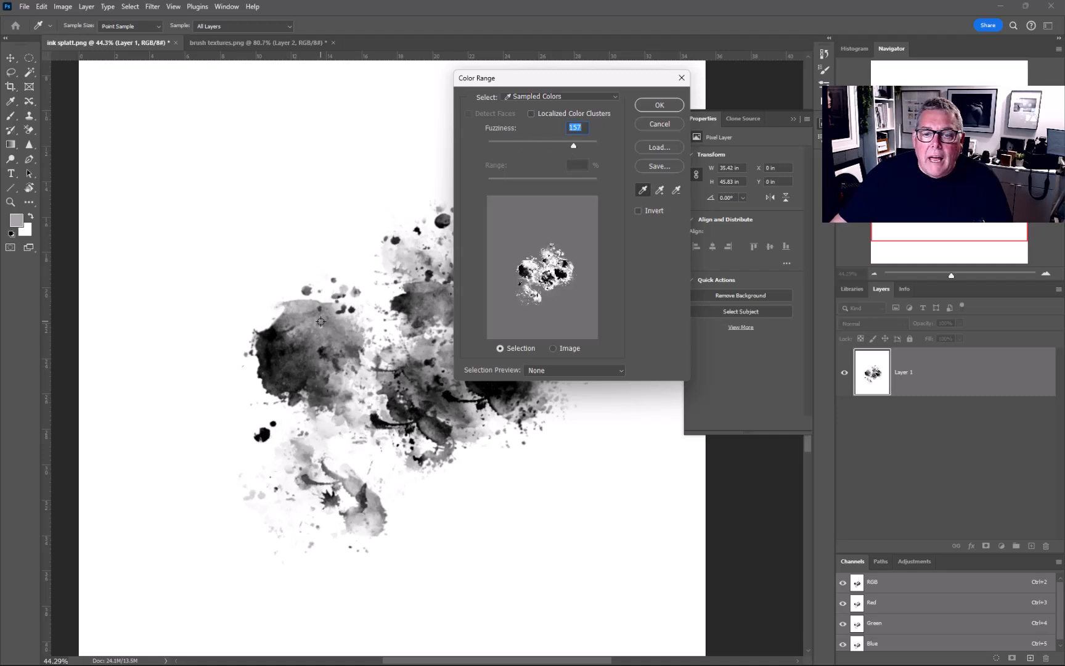
{"action": "left_click", "coordinate": [268, 373]}
{"action": "left_click", "coordinate": [269, 373]}
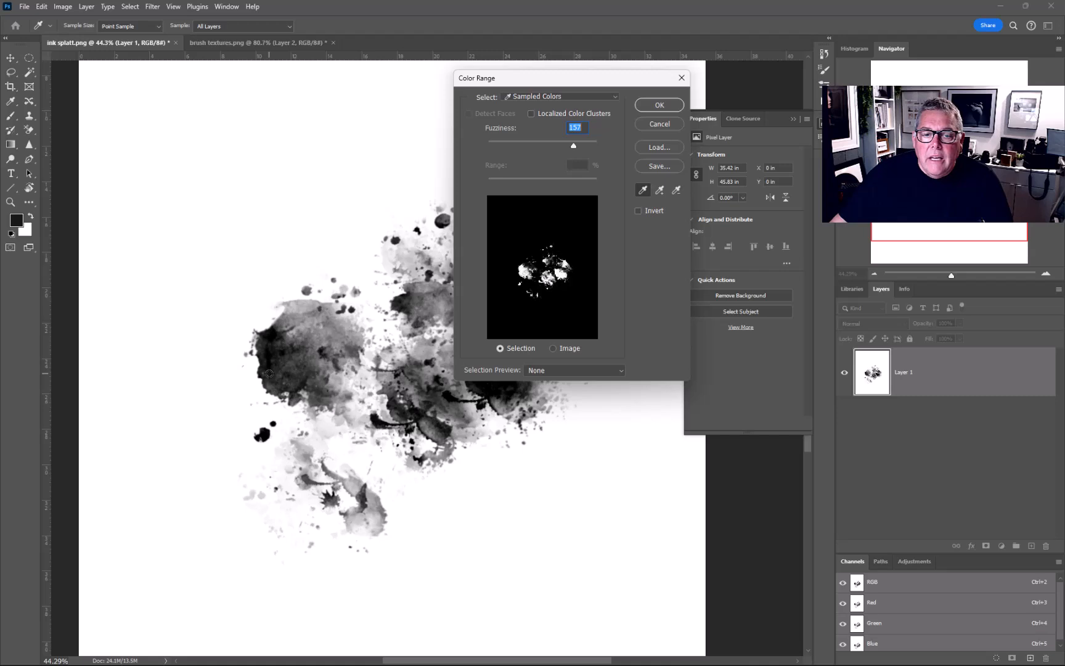
{"action": "left_click", "coordinate": [295, 364]}
{"action": "left_click_drag", "start_coordinate": [572, 146], "coordinate": [578, 147]}
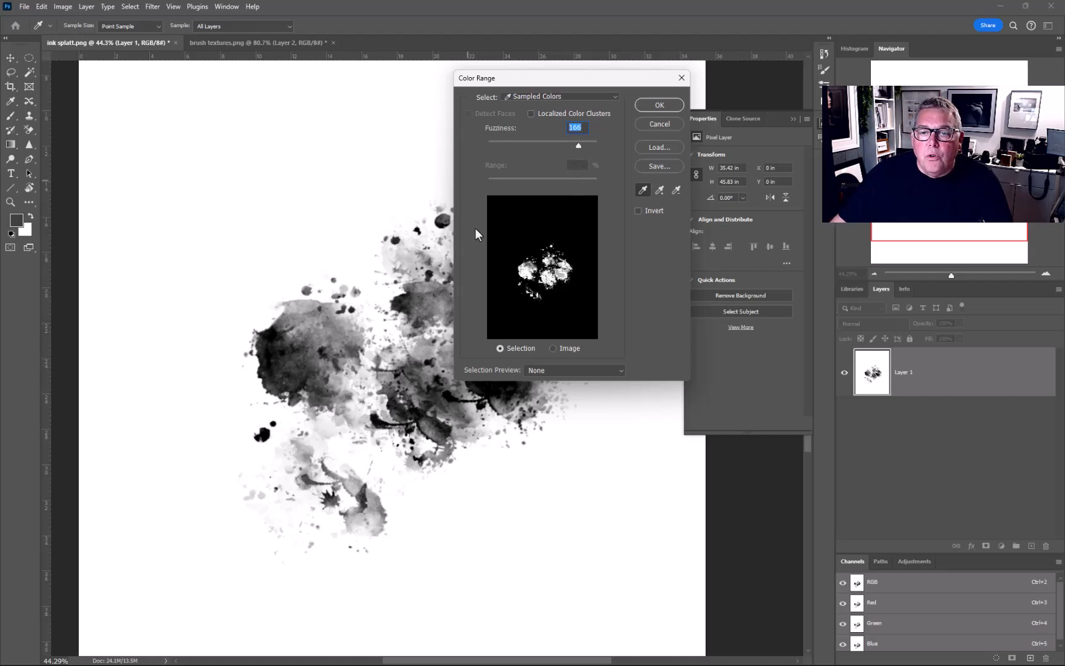
- Add more mid and light ink tones from the splatter to the Color Range sample and create the selection
{"action": "left_click", "coordinate": [660, 190]}
{"action": "left_click", "coordinate": [431, 263]}
{"action": "left_click", "coordinate": [424, 307]}
{"action": "left_click", "coordinate": [436, 292]}
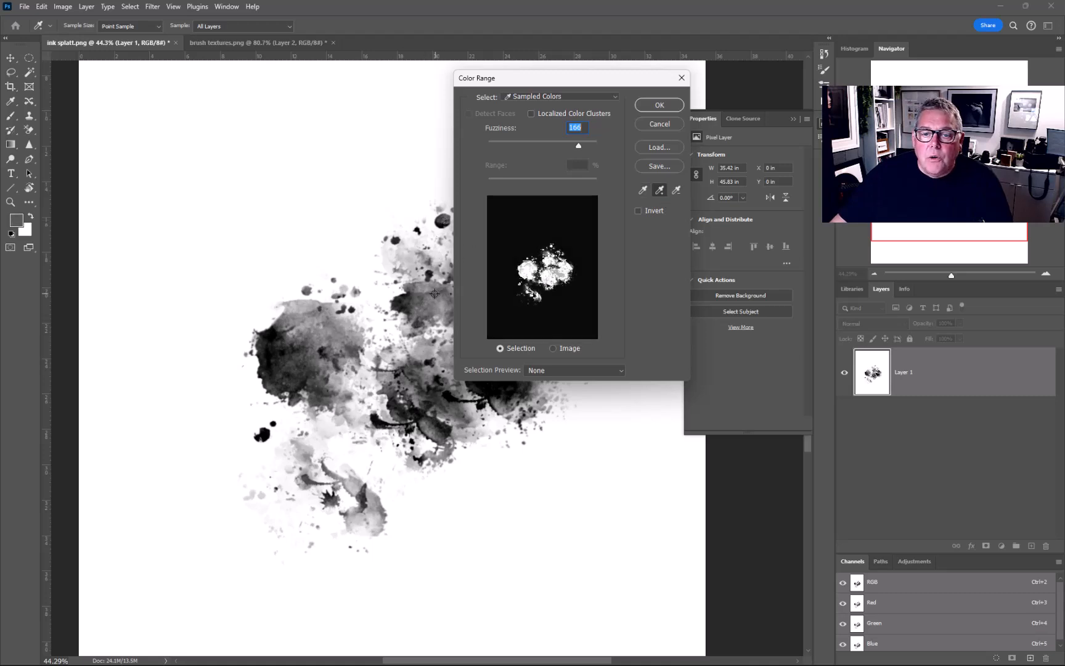
{"action": "left_click", "coordinate": [404, 401]}
{"action": "left_click", "coordinate": [411, 384]}
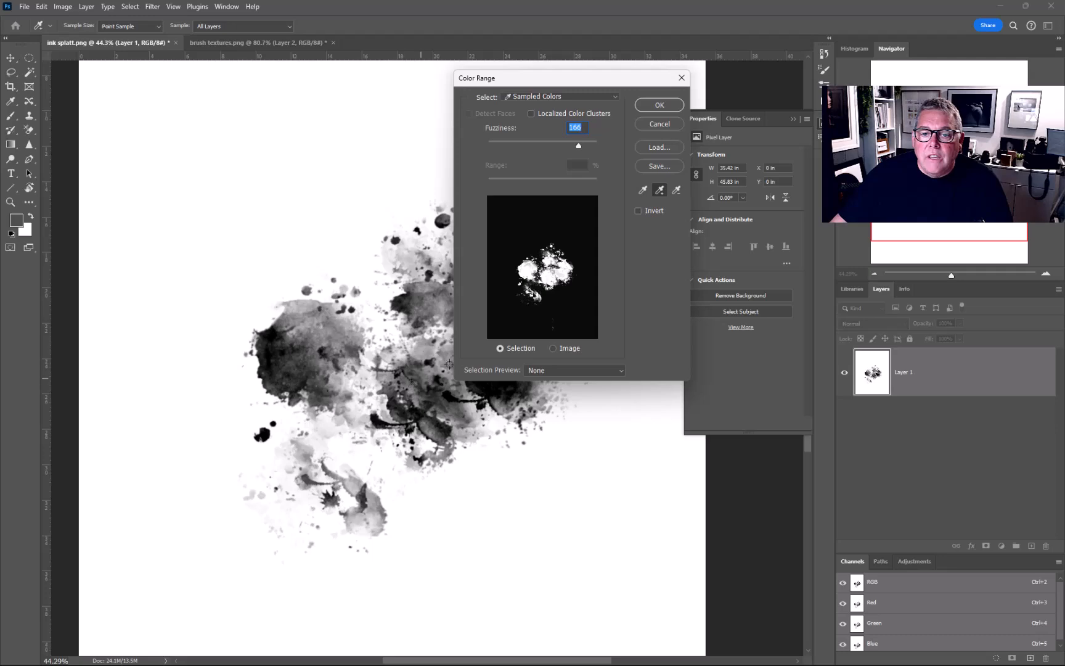
{"action": "left_click", "coordinate": [640, 105]}
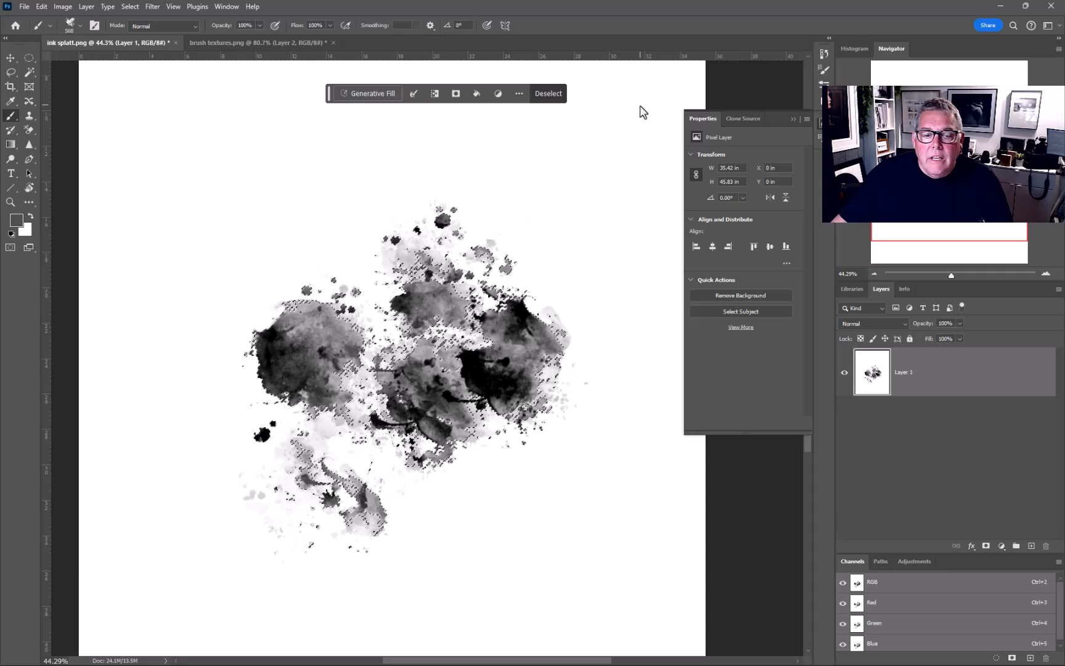
- Define the selected splatter as a brush preset named "Ink Splatt 2"
{"action": "left_click", "coordinate": [42, 7]}
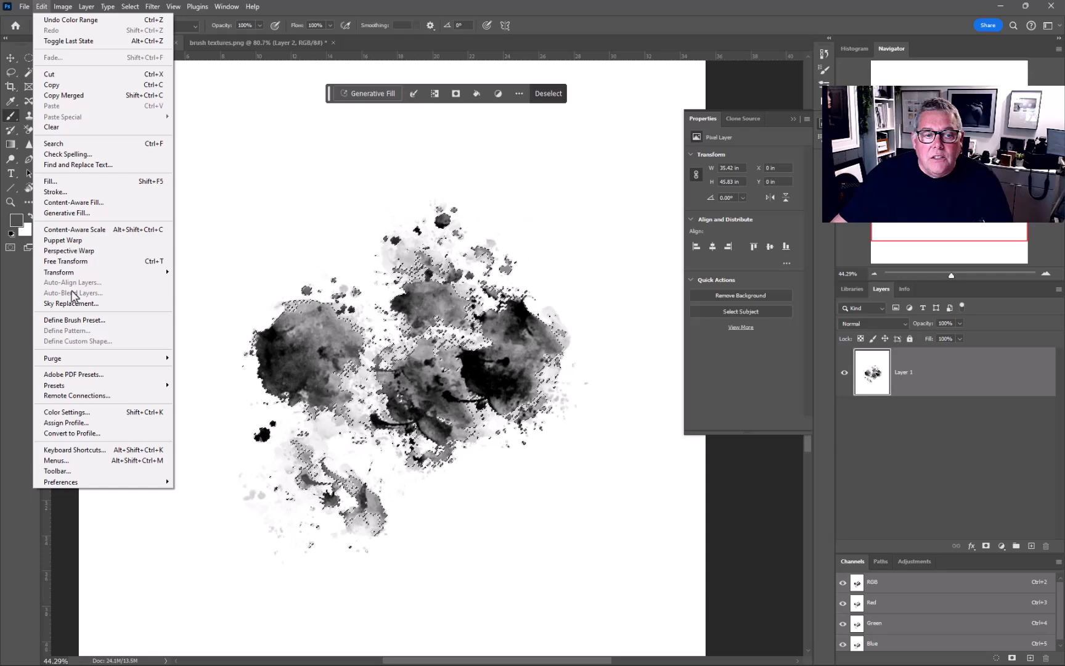
{"action": "left_click", "coordinate": [72, 320]}
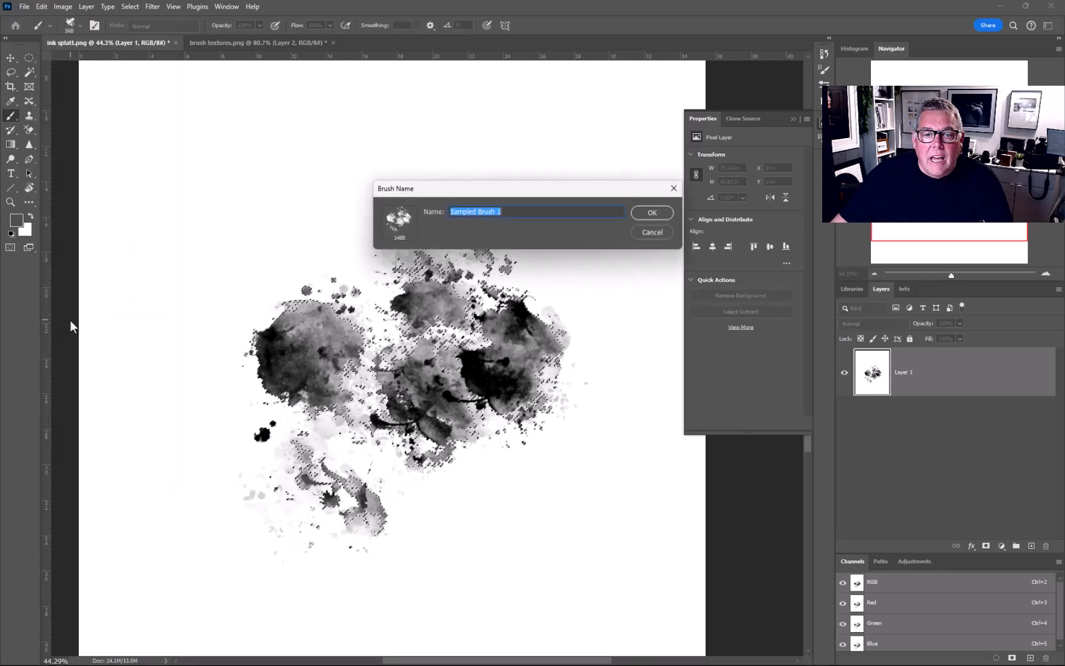
{"action": "type", "text": "Ink Splatt 2"}
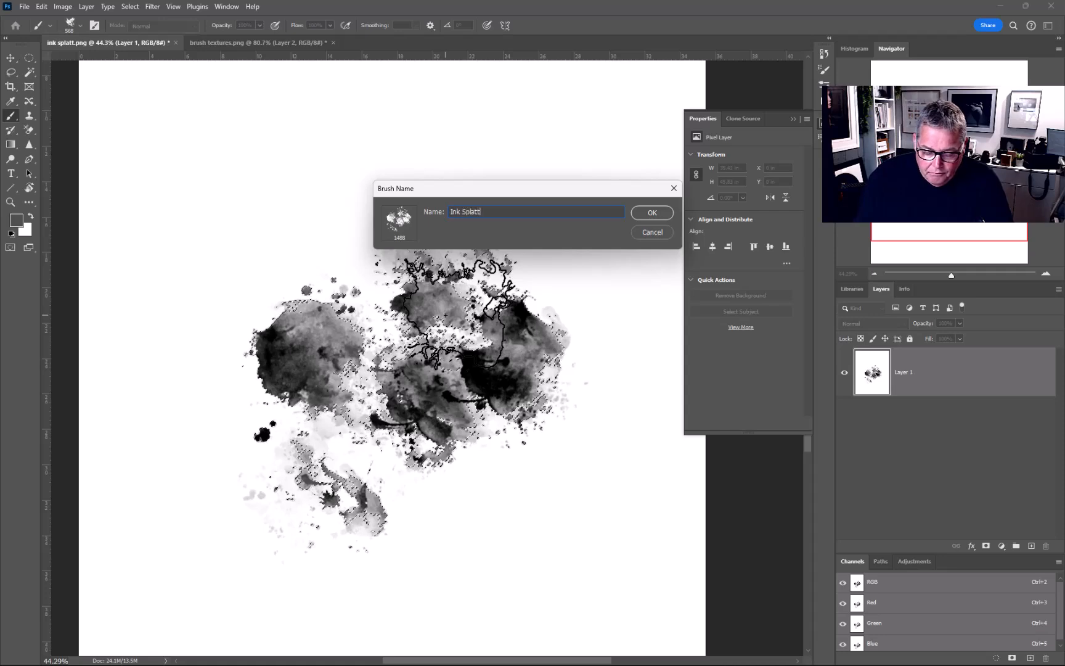
{"action": "left_click", "coordinate": [653, 213]}
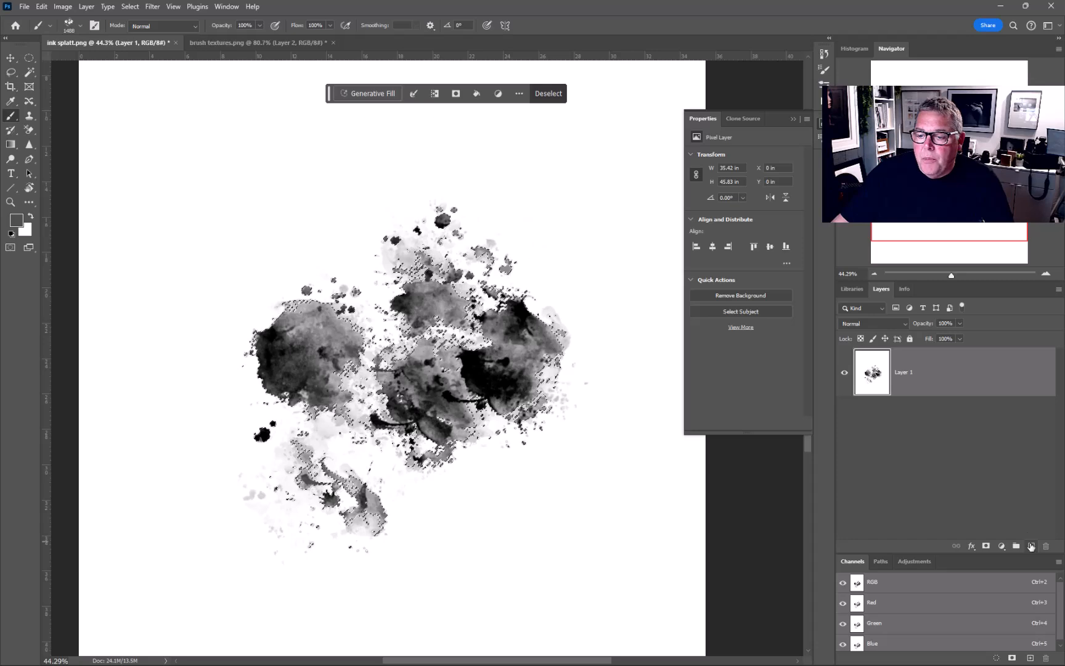
- Add a new layer above the splatter, remove the selection and fill the whole layer with white
{"action": "left_click", "coordinate": [1031, 546]}
{"action": "key", "text": "alt+BackSpace"}
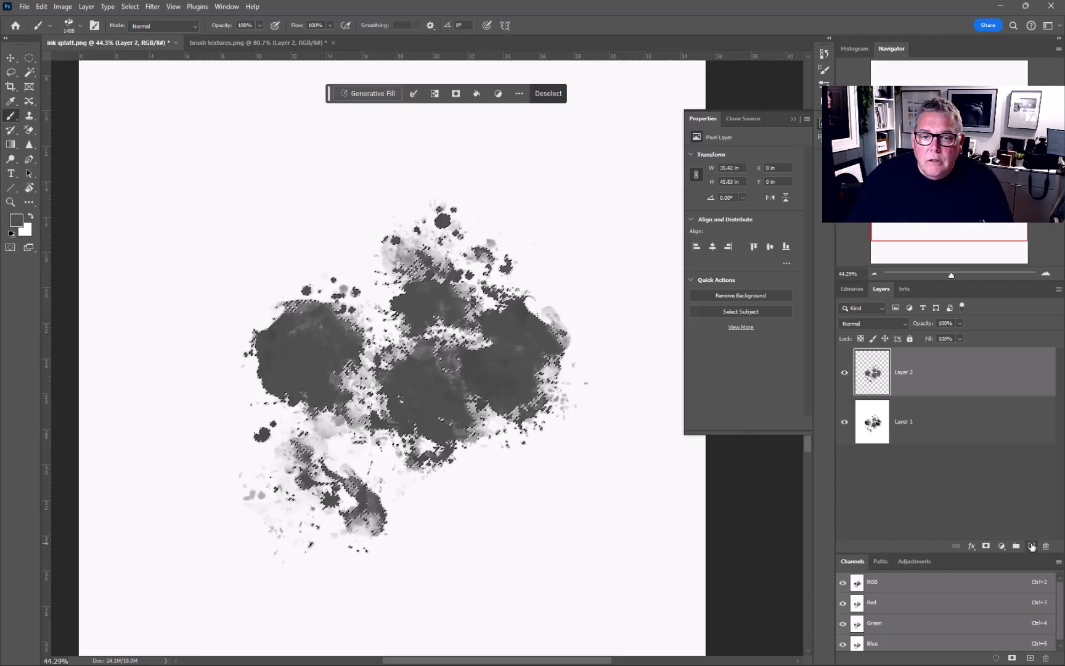
{"action": "key", "text": "ctrl+d"}
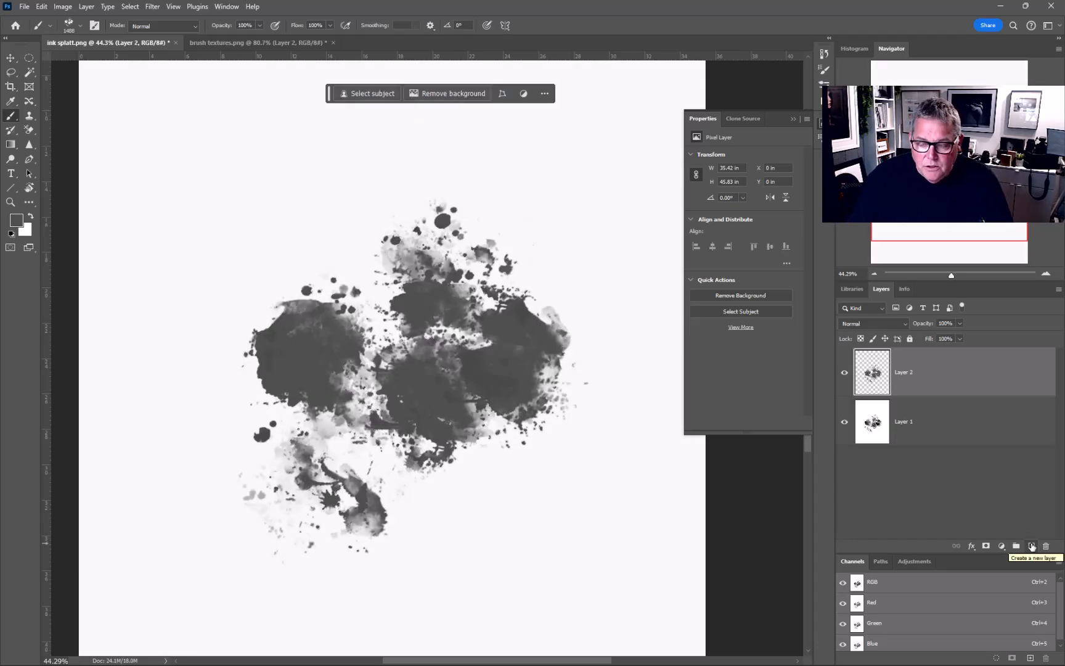
{"action": "key", "text": "alt+BackSpace"}
{"action": "key", "text": "ctrl+BackSpace"}
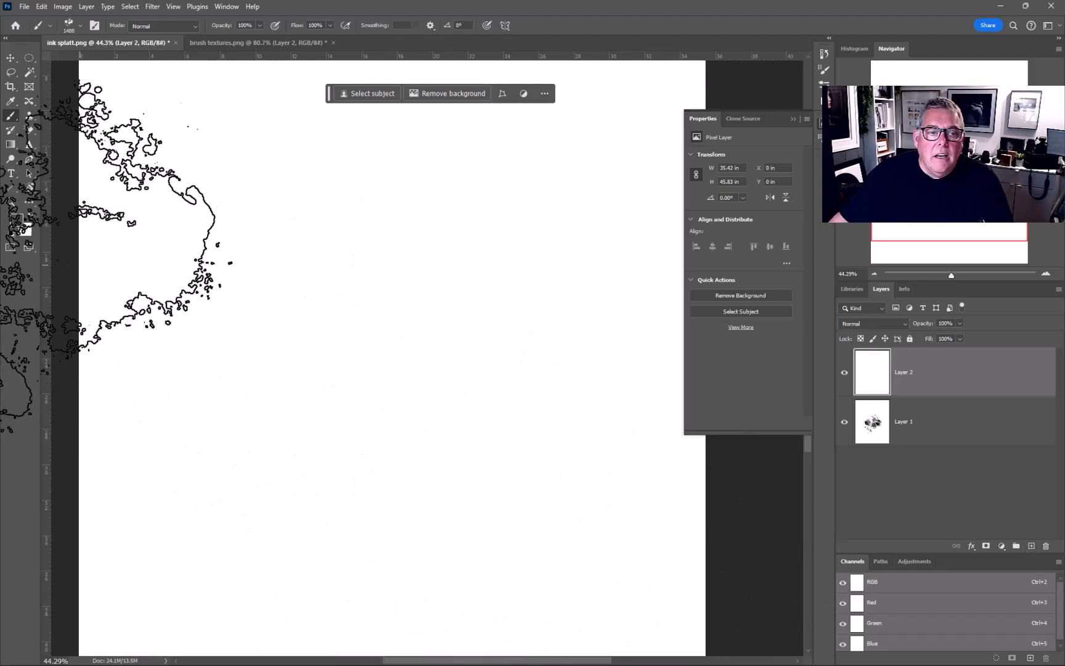
- Set the foreground colour to a bright magenta-purple and stamp the new splatter brush once on the upper part of the white layer
{"action": "left_click", "coordinate": [16, 220]}
{"action": "left_click", "coordinate": [498, 270]}
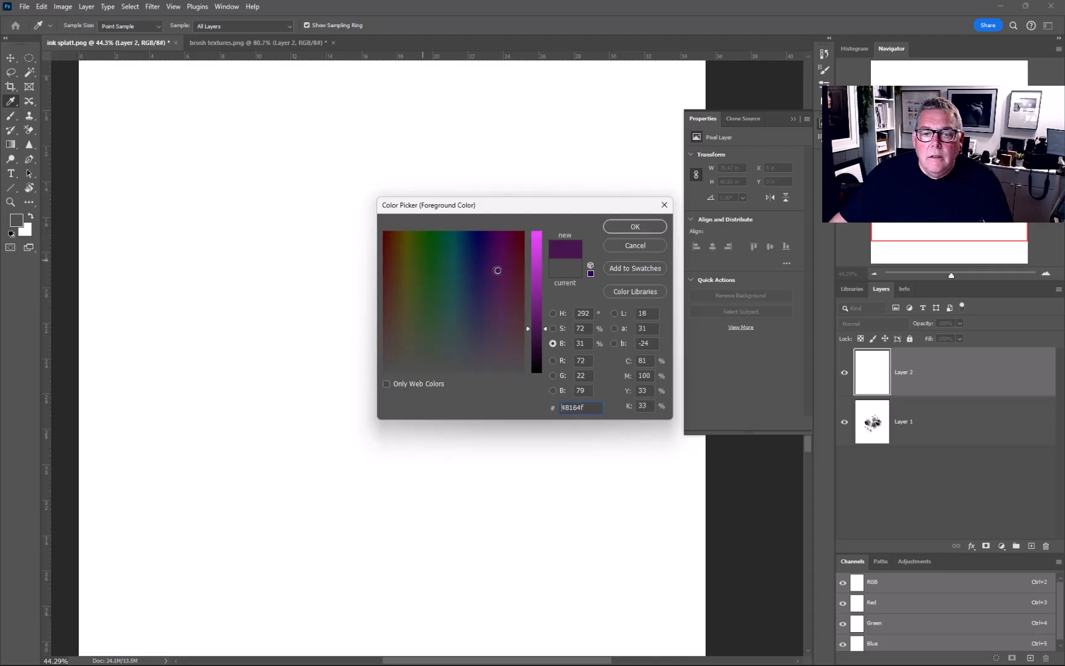
{"action": "left_click", "coordinate": [533, 255]}
{"action": "left_click", "coordinate": [628, 229]}
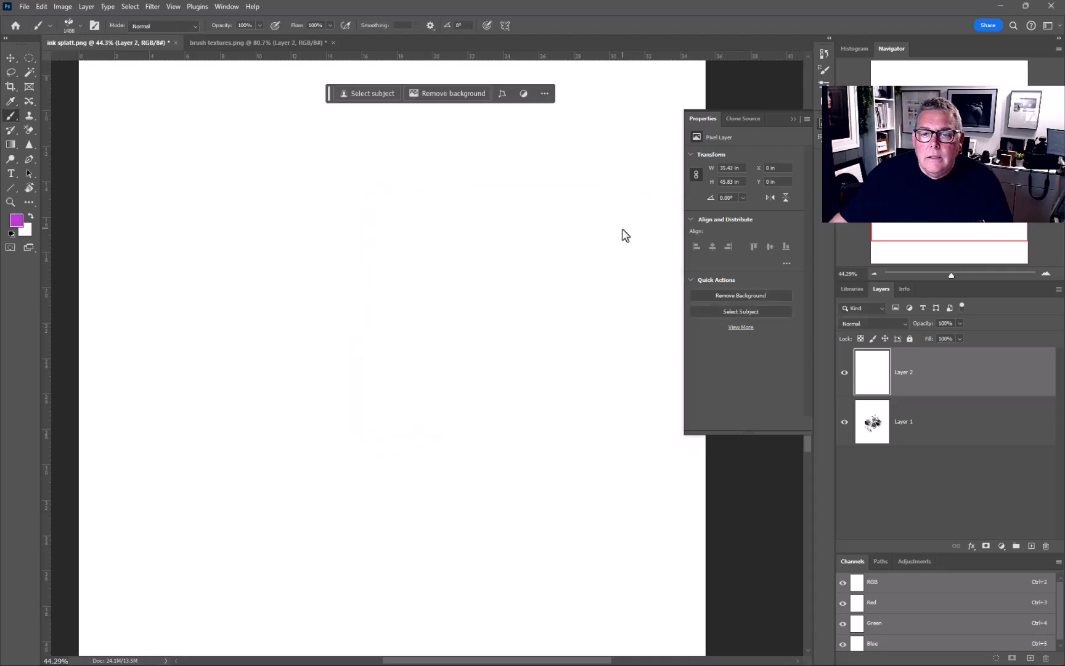
{"action": "left_click", "coordinate": [331, 283]}
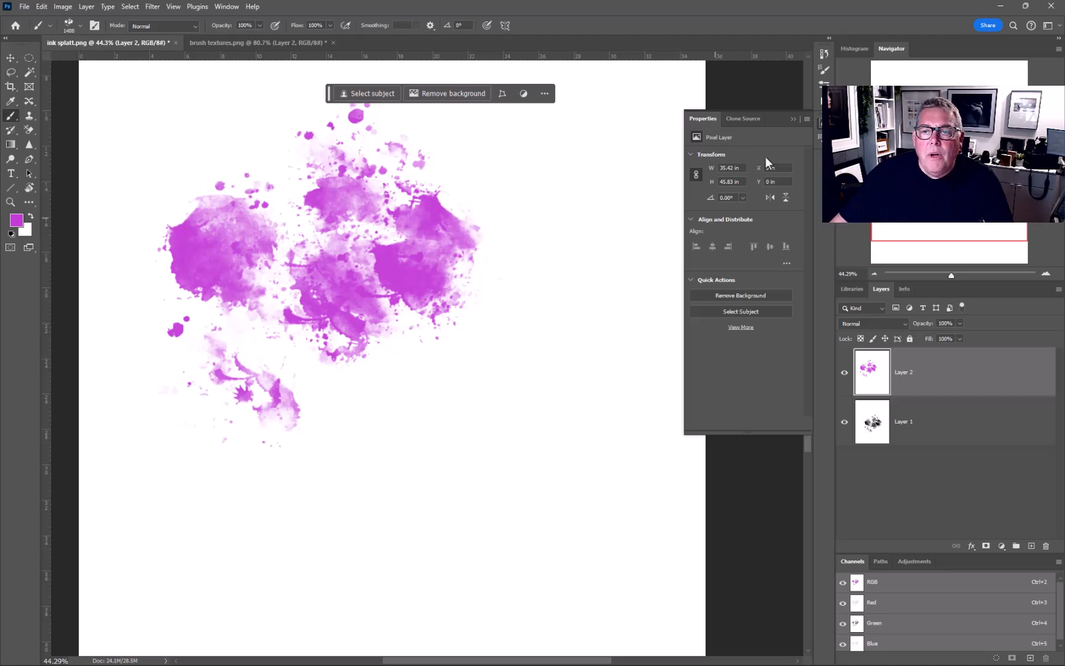
- Locate the Ink Splatt 2 brush at the end of the saved brush presets
{"action": "left_click", "coordinate": [824, 72]}
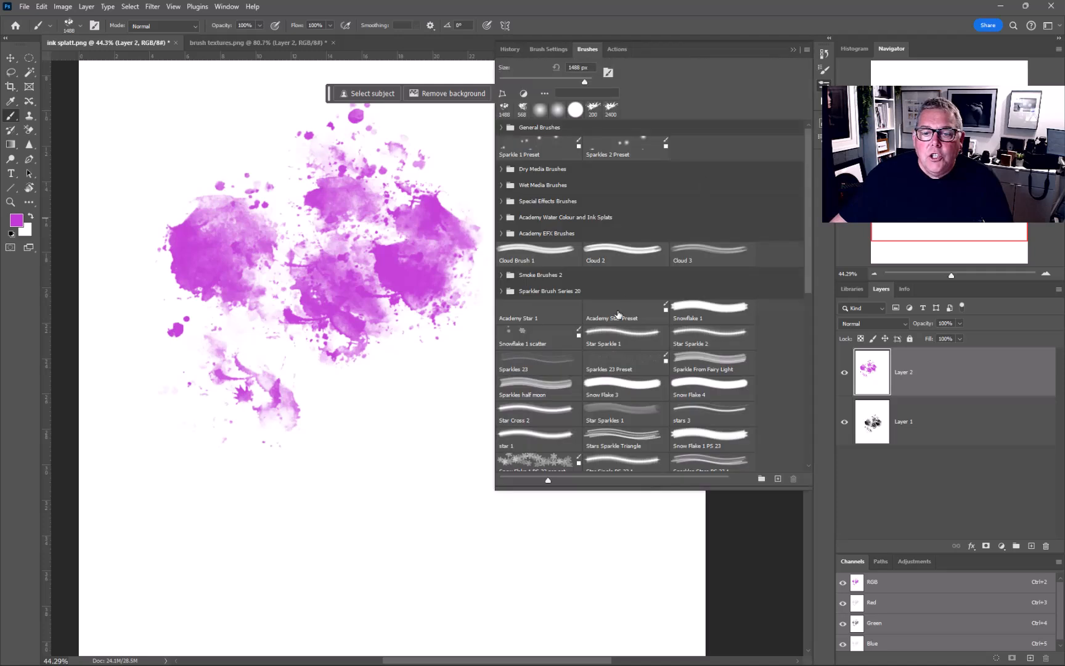
{"action": "scroll", "coordinate": [617, 369], "scroll_direction": "down", "scroll_amount": 2}
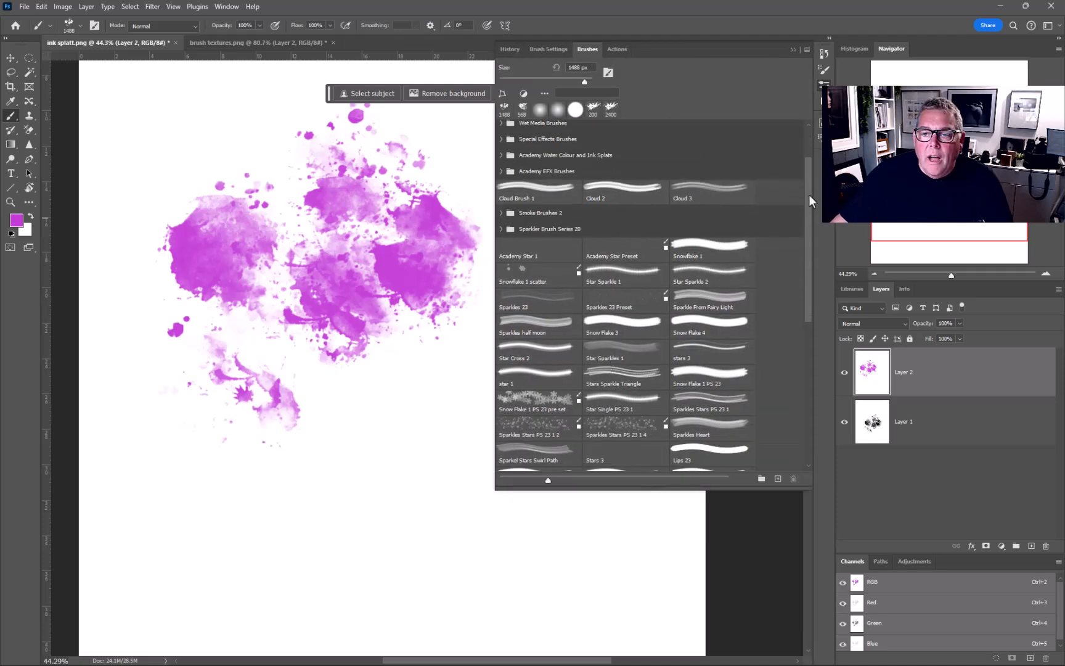
{"action": "left_click_drag", "start_coordinate": [809, 194], "coordinate": [806, 414]}
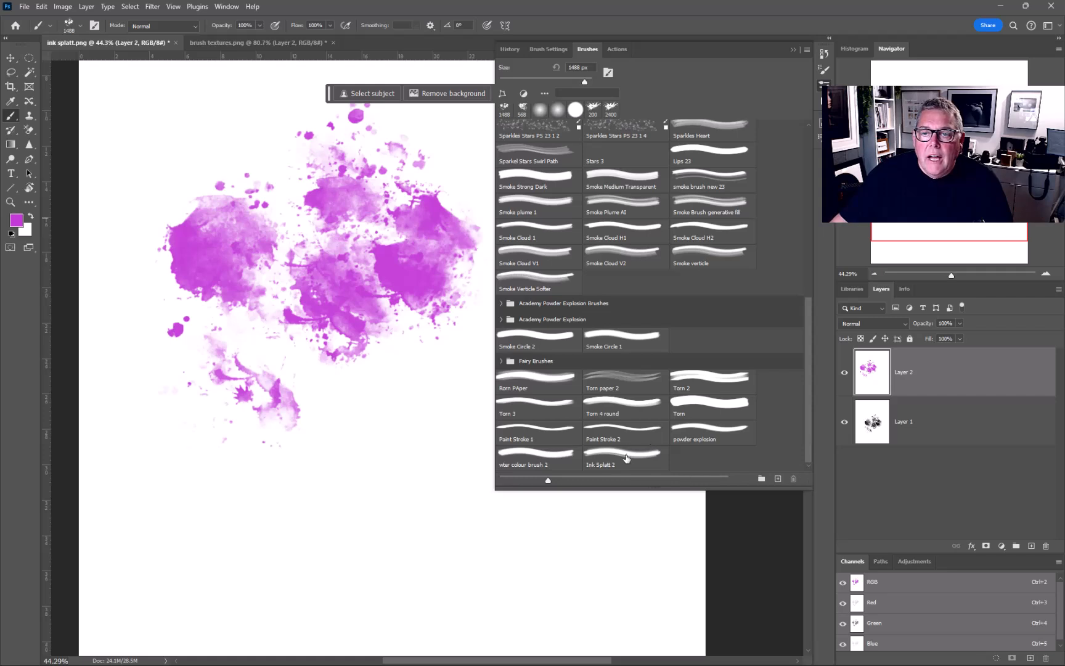
- Enable Scattering for the splatter brush and set its tip spacing to 110%
{"action": "left_click", "coordinate": [824, 71]}
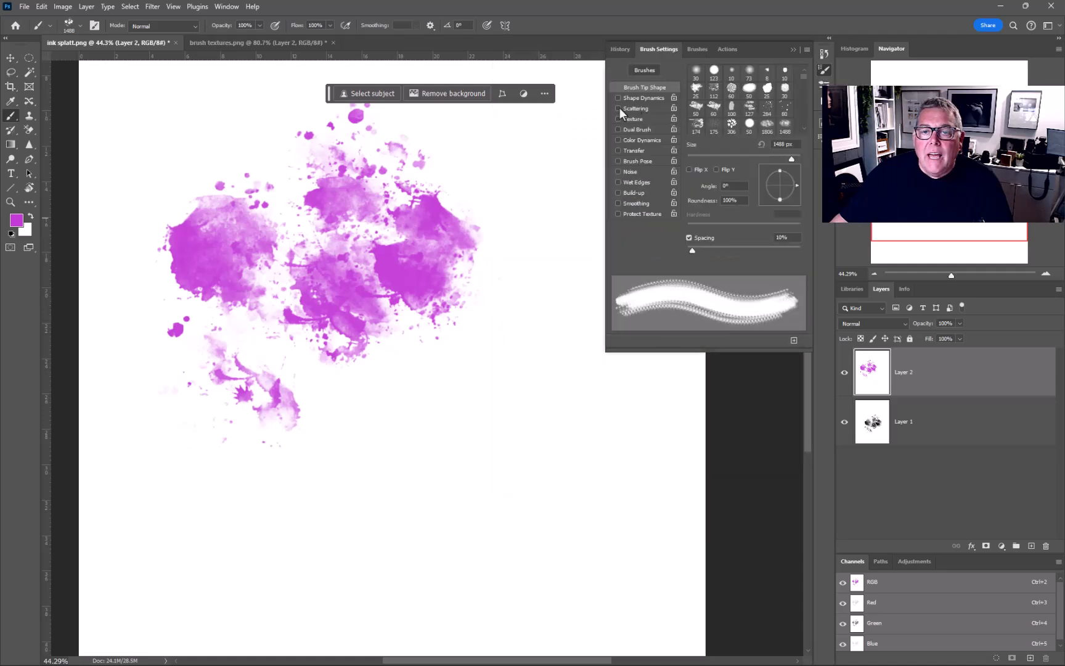
{"action": "left_click_drag", "start_coordinate": [691, 250], "coordinate": [747, 250]}
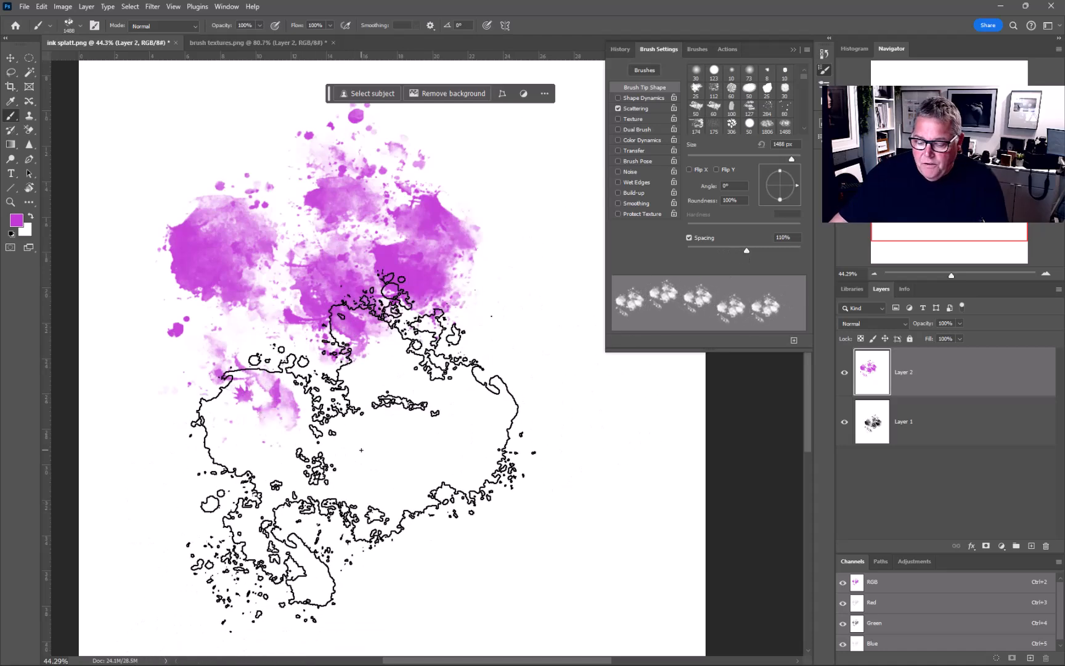
- Reduce the brush size to 175 px and paint a horizontal row of splatters across the lower part of the white layer
{"action": "key", "text": "bracketleft"}
{"action": "key", "text": "bracketleft"}
{"action": "key", "text": "bracketleft"}
{"action": "key", "text": "bracketleft"}
{"action": "key", "text": "bracketleft"}
{"action": "key", "text": "bracketleft"}
{"action": "key", "text": "bracketleft"}
{"action": "key", "text": "bracketleft"}
{"action": "key", "text": "bracketleft"}
{"action": "key", "text": "bracketleft"}
{"action": "key", "text": "bracketleft"}
{"action": "key", "text": "bracketleft"}
{"action": "key", "text": "bracketleft"}
{"action": "key", "text": "bracketleft"}
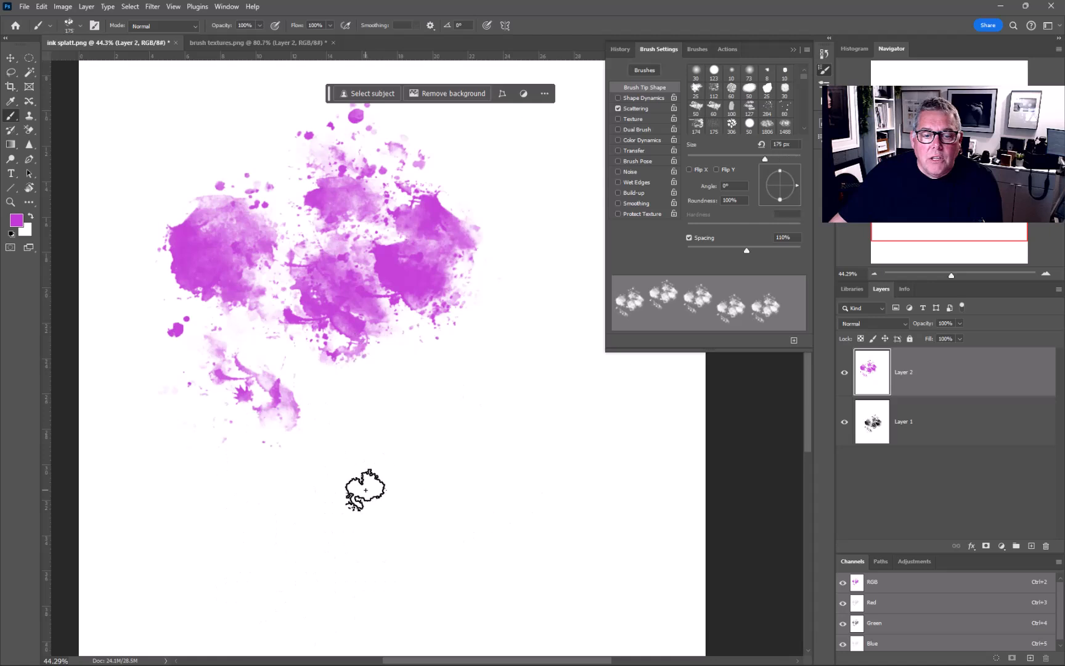
{"action": "left_click_drag", "start_coordinate": [214, 521], "coordinate": [594, 507]}
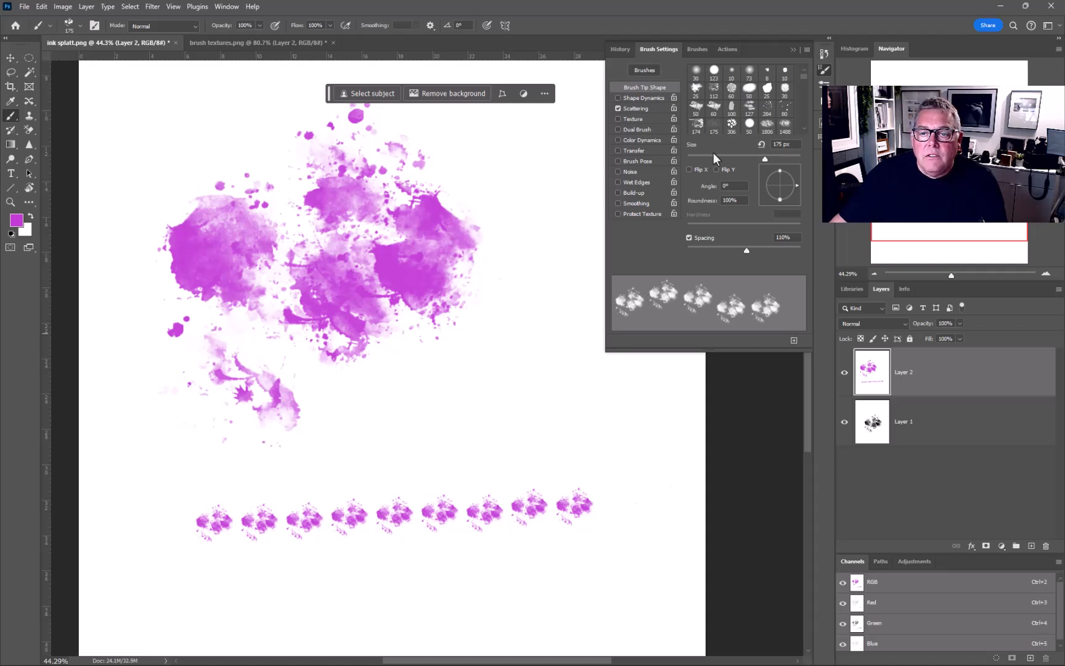
- Set the splatter brush's size to 76 px and its spacing to 196%
{"action": "left_click_drag", "start_coordinate": [704, 156], "coordinate": [730, 157]}
{"action": "left_click_drag", "start_coordinate": [748, 249], "coordinate": [771, 248]}
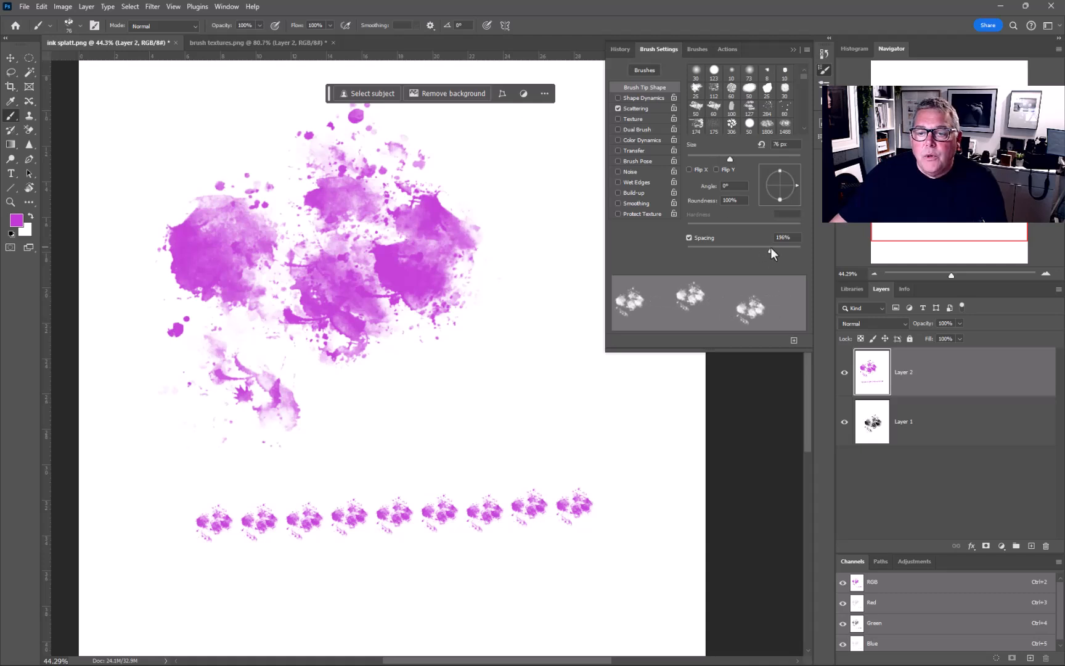